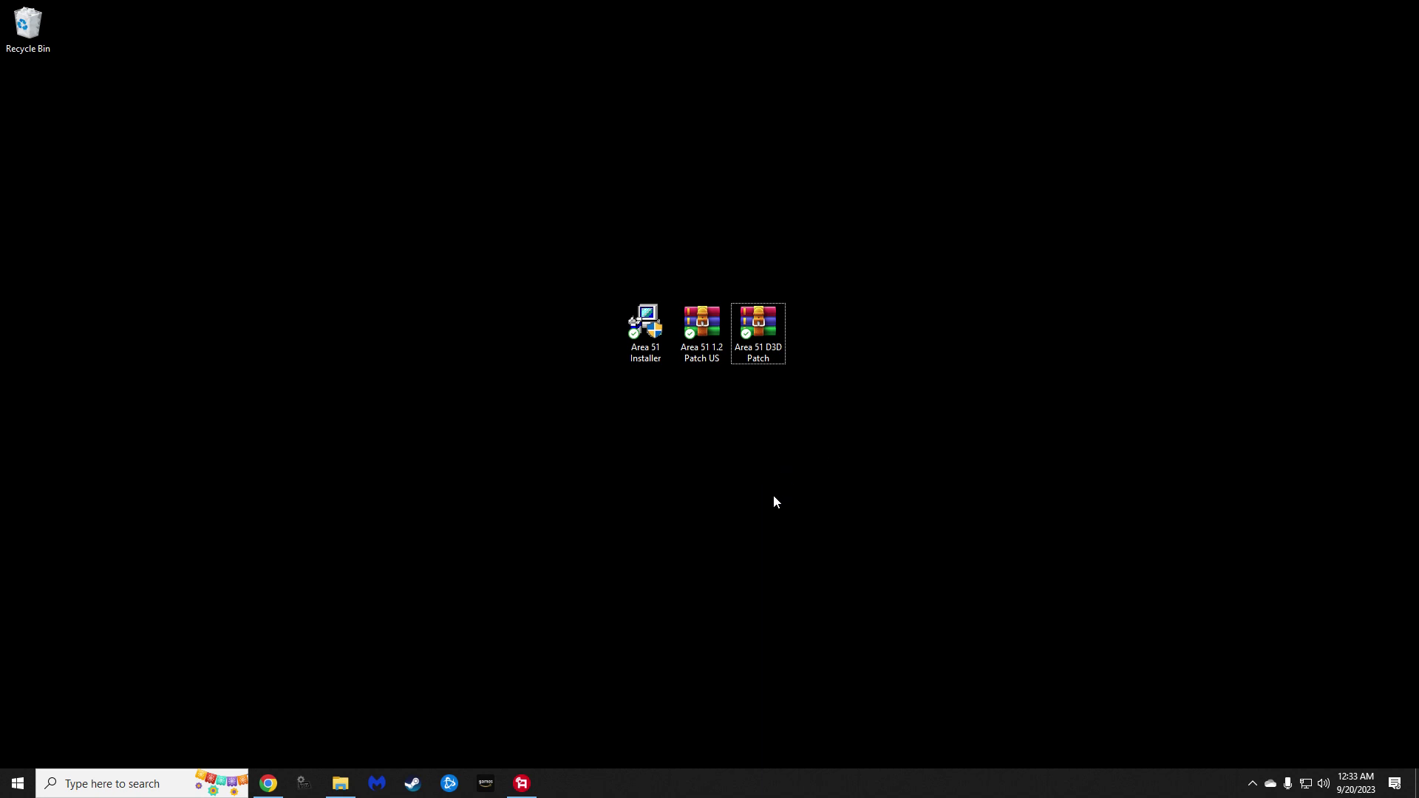
Step: Bring back Chrome on the Area 51 wiki page and briefly check the Mod DB free-version download page
click(268, 783)
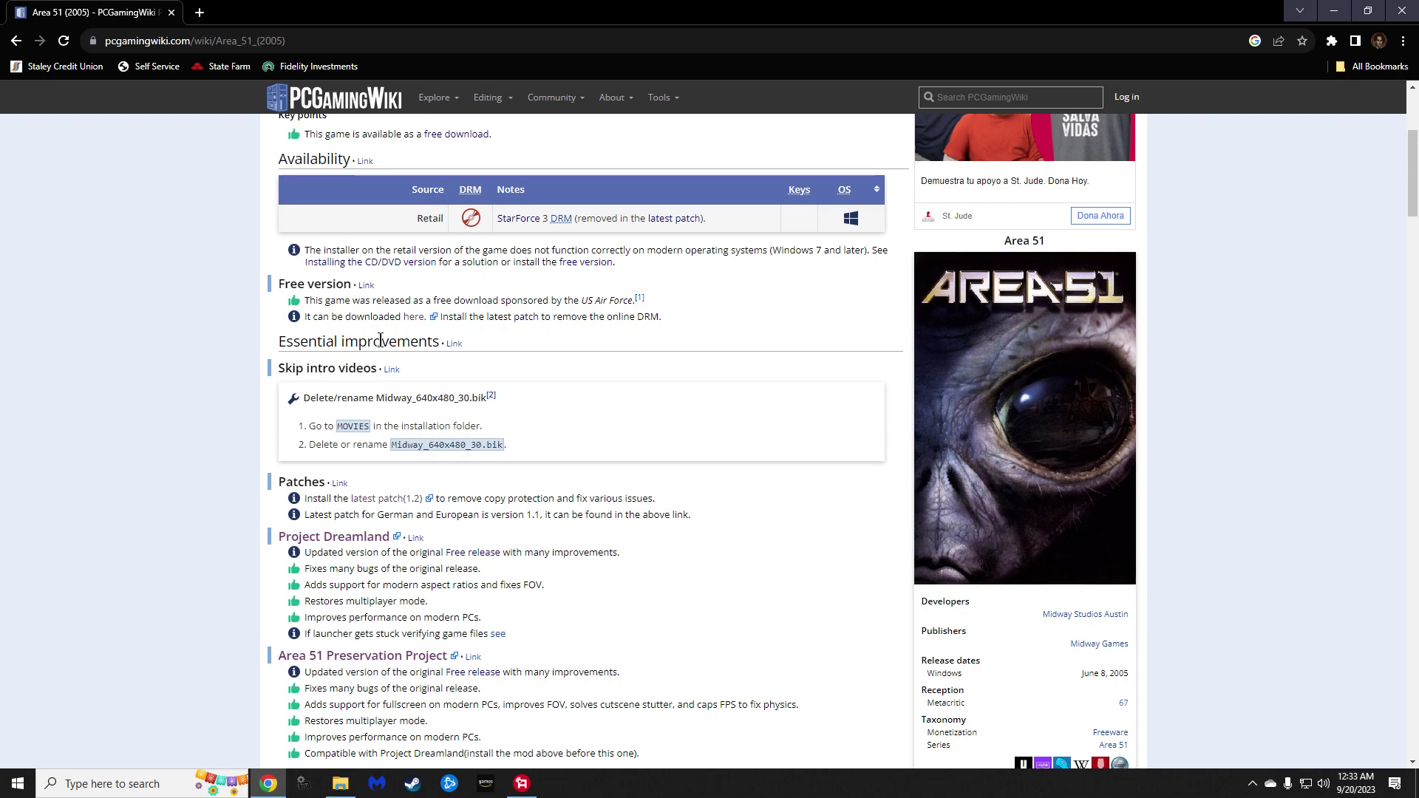
scroll(383, 337, up, 3)
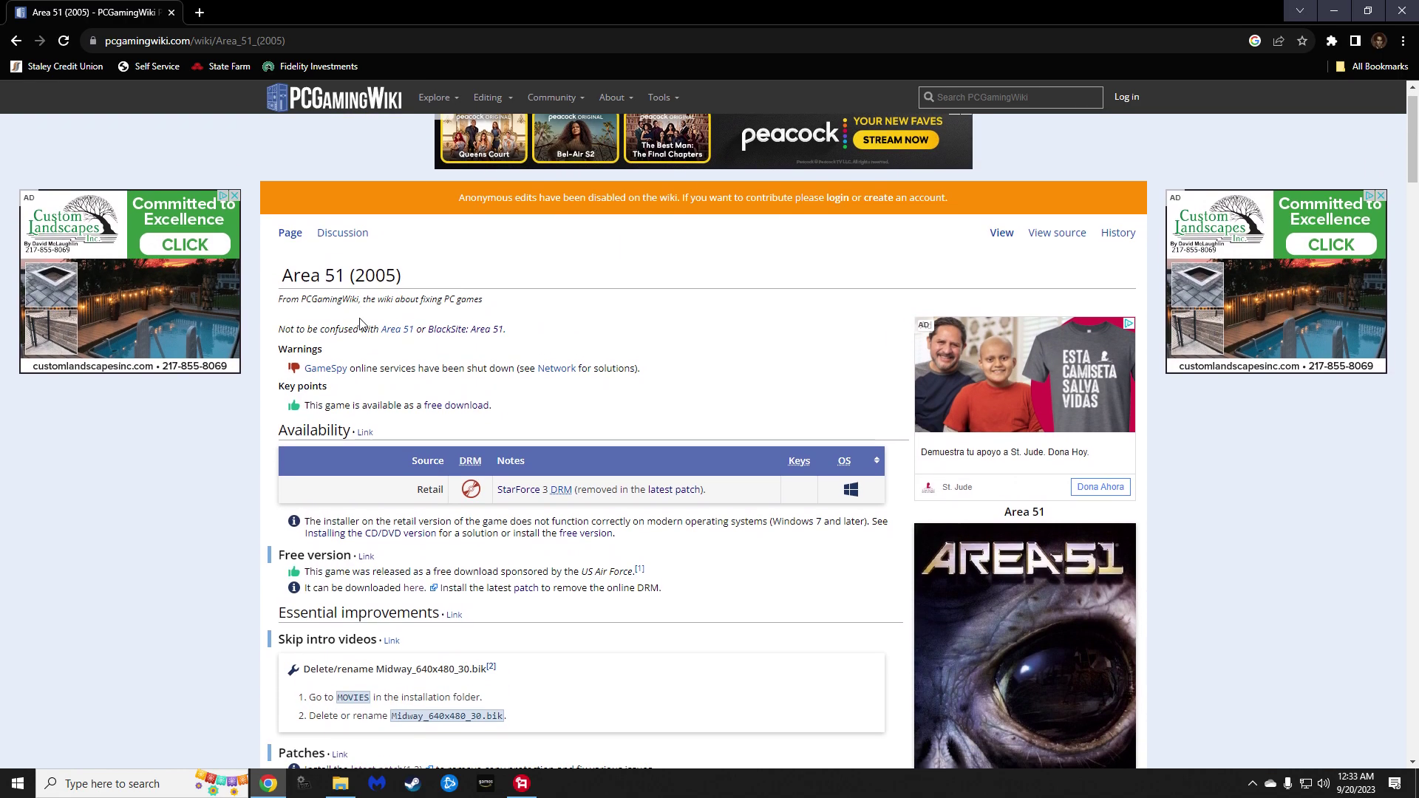
scroll(318, 385, down, 1)
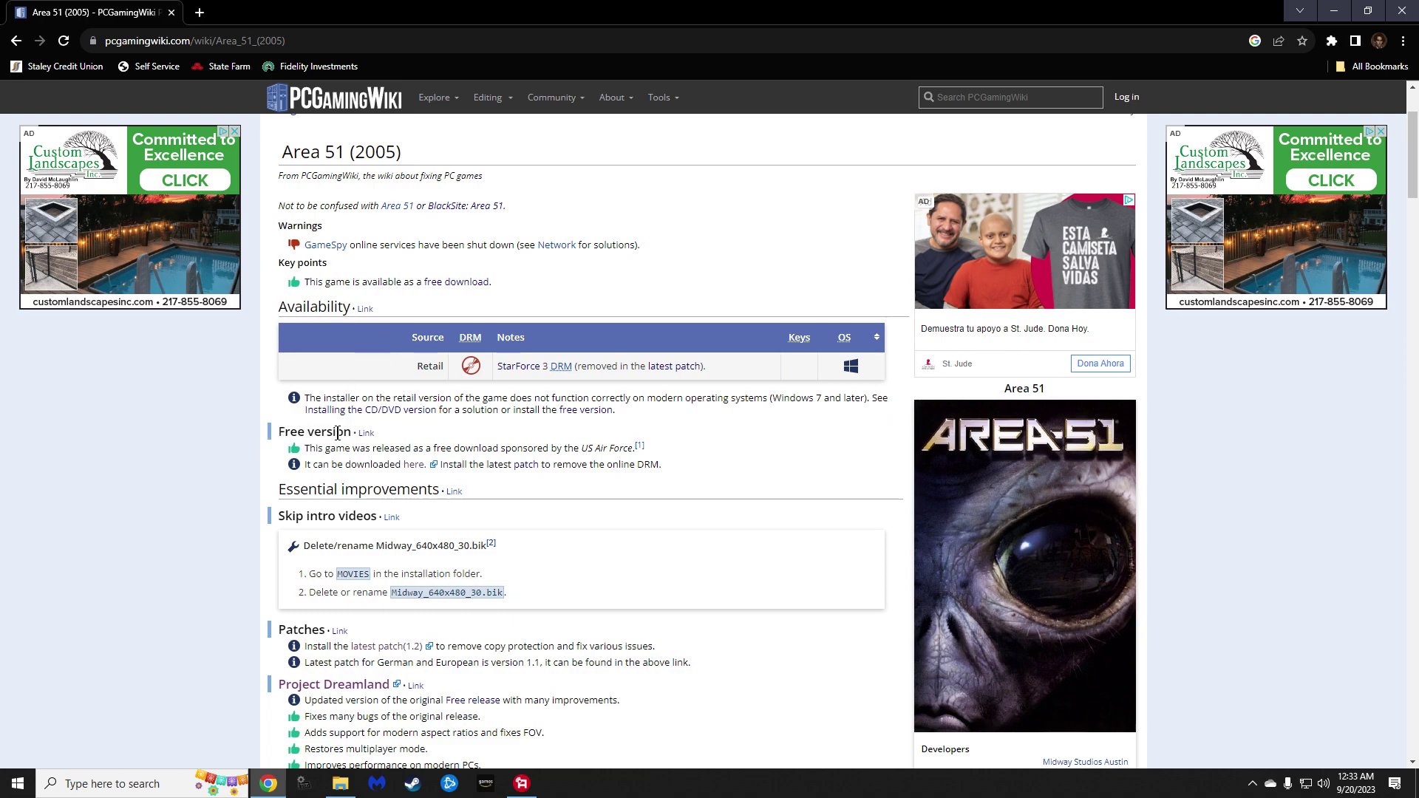
click(406, 475)
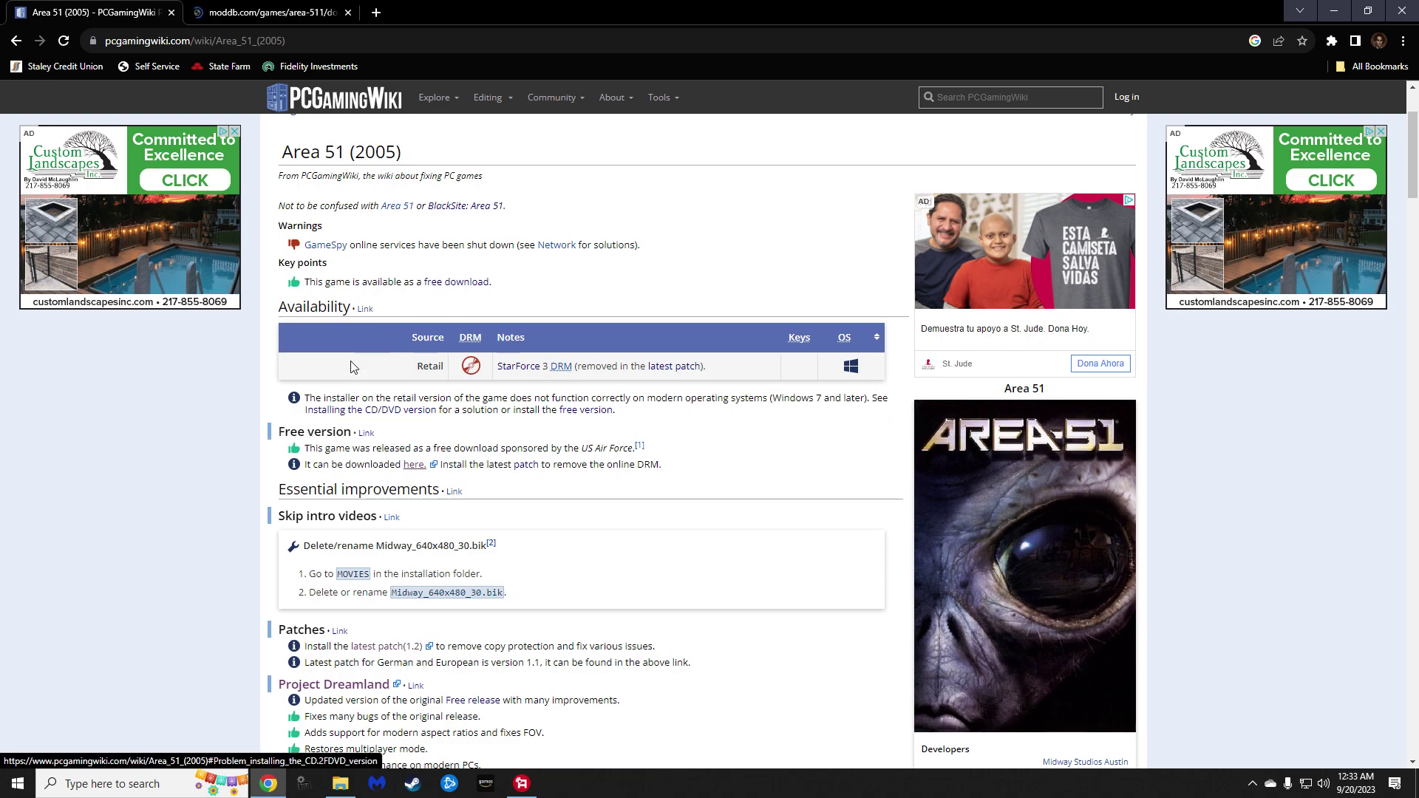
scroll(518, 588, down, 1)
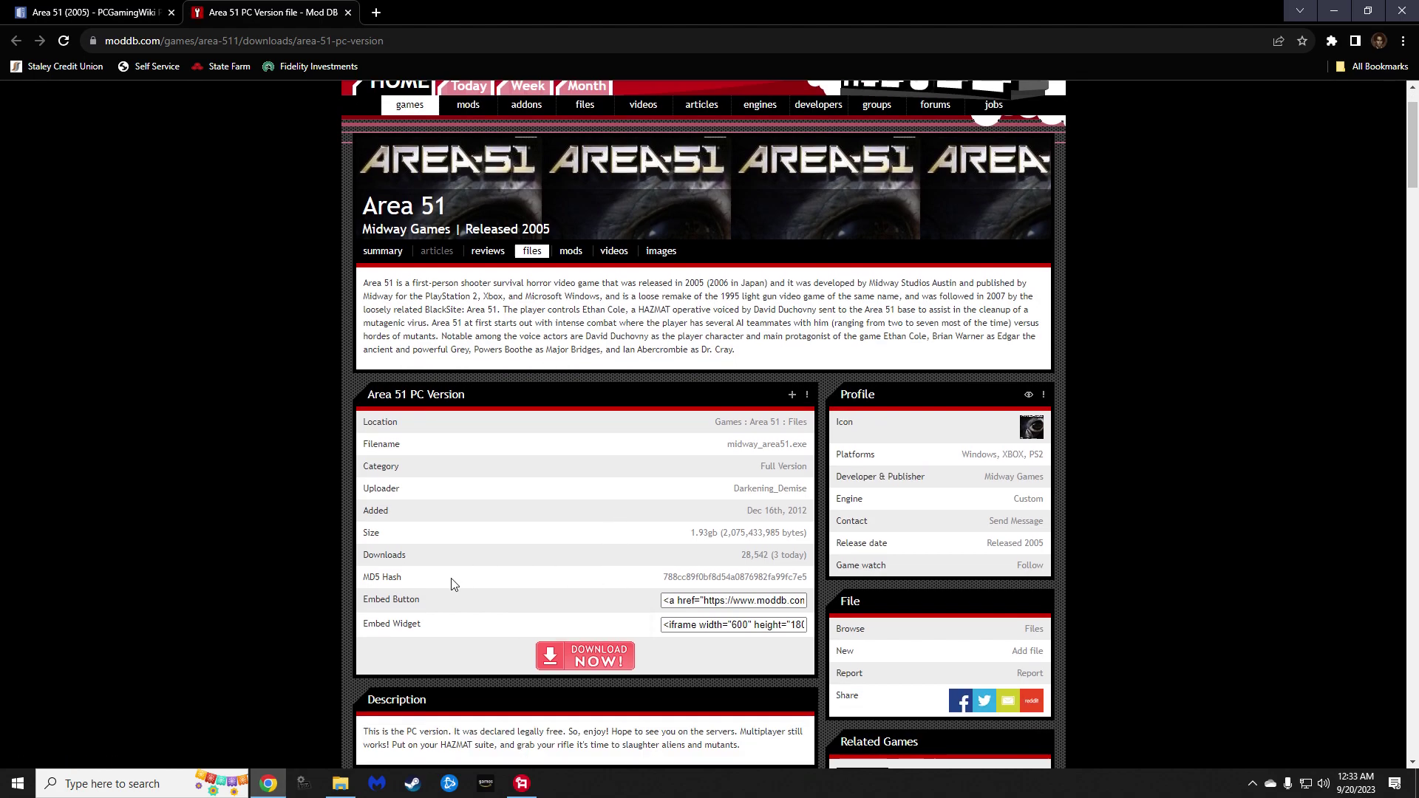
click(347, 13)
Step: Open the Area 51 Preservation Project patches guide in a new tab and view it
scroll(695, 606, down, 3)
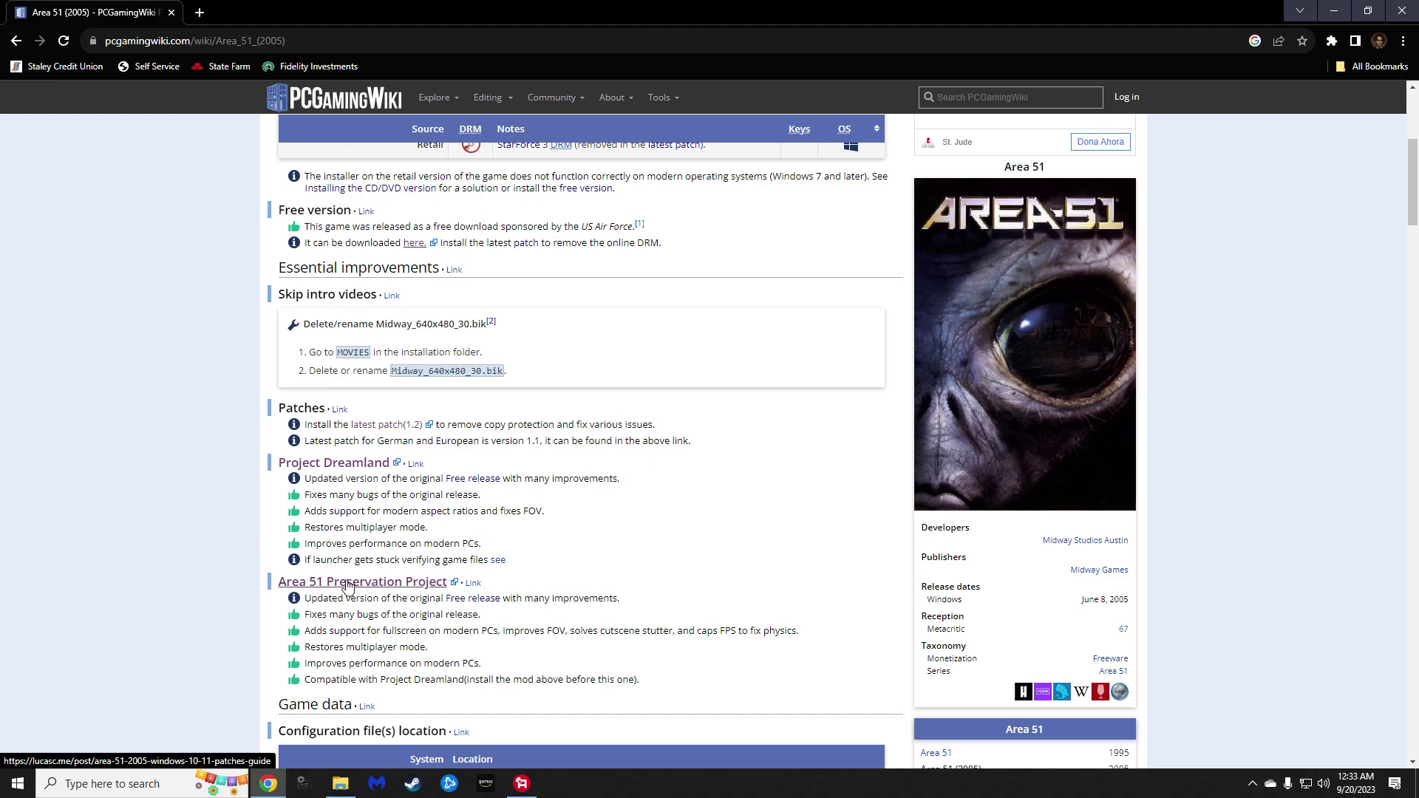
middle_click(370, 587)
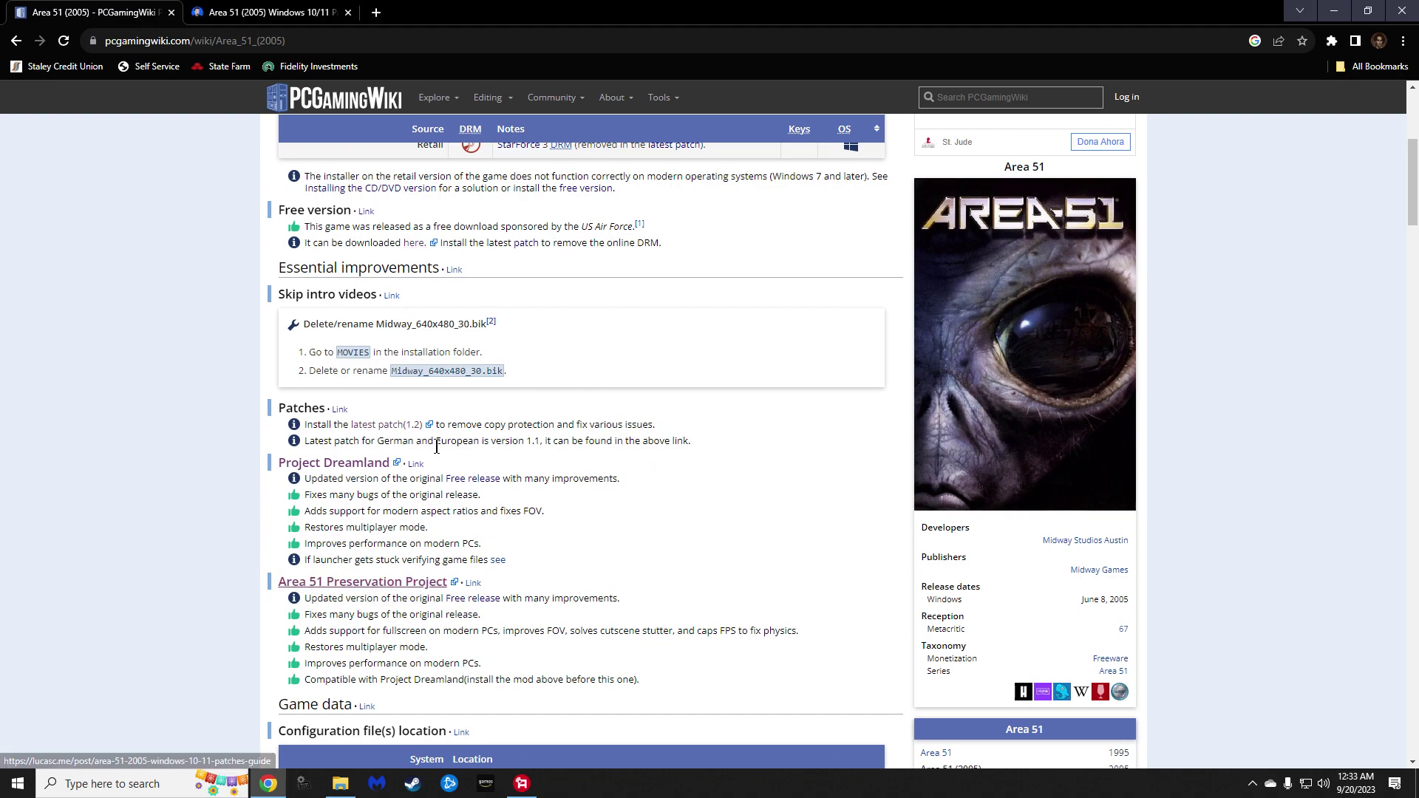
click(235, 9)
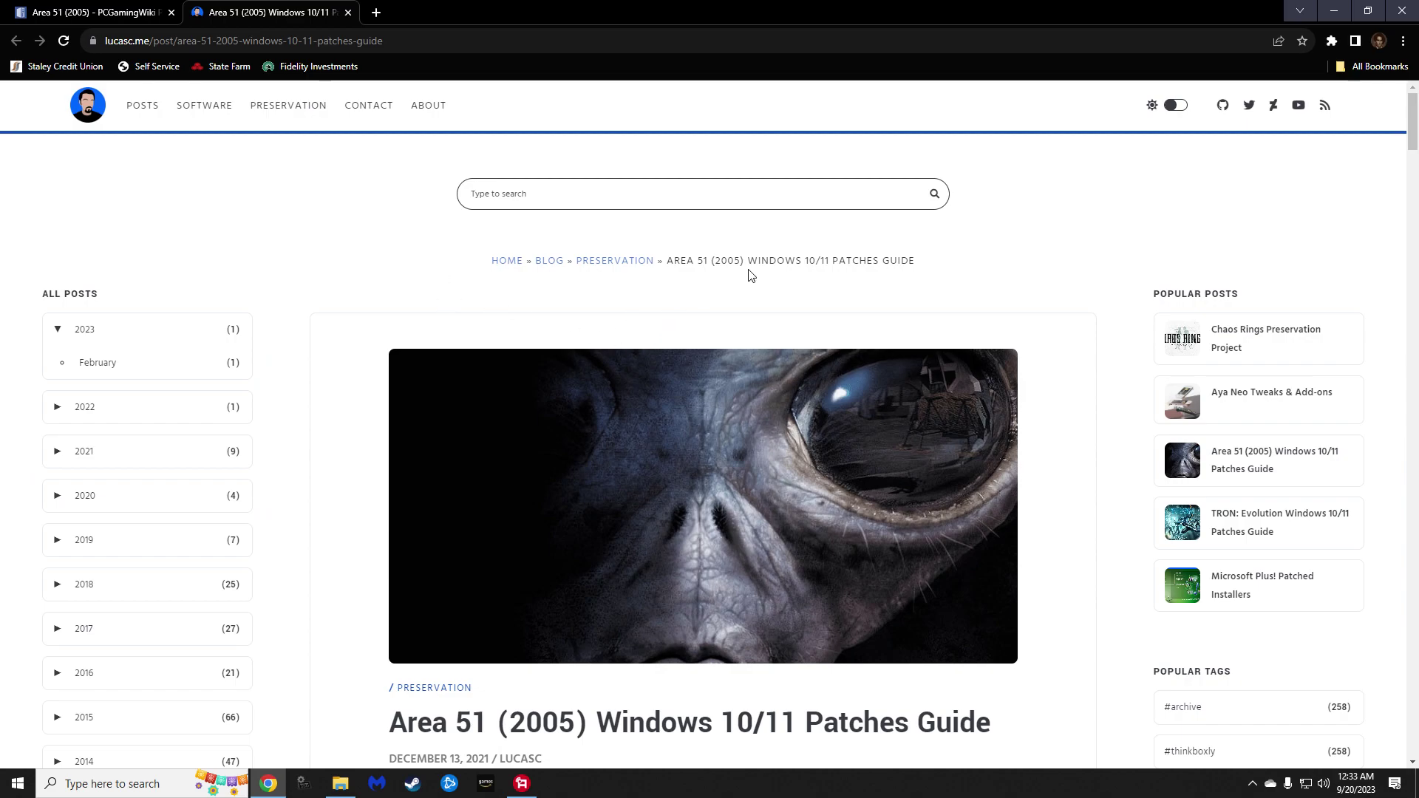
Step: Scroll the lucasc.me guide down to Download Game, Download Patches and Download Wrappers
drag(747, 260, 917, 264)
click(890, 288)
scroll(1016, 311, down, 15)
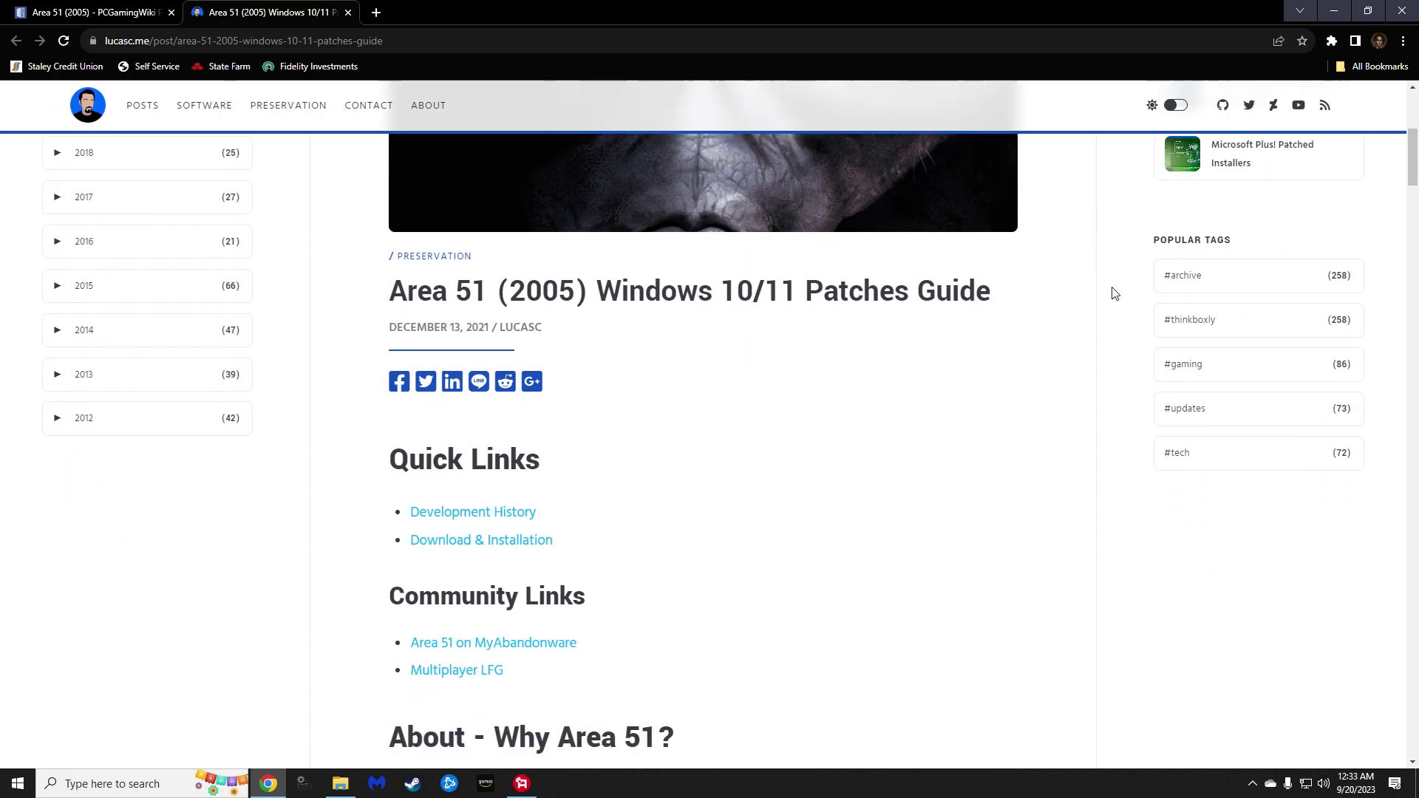
scroll(1052, 301, down, 12)
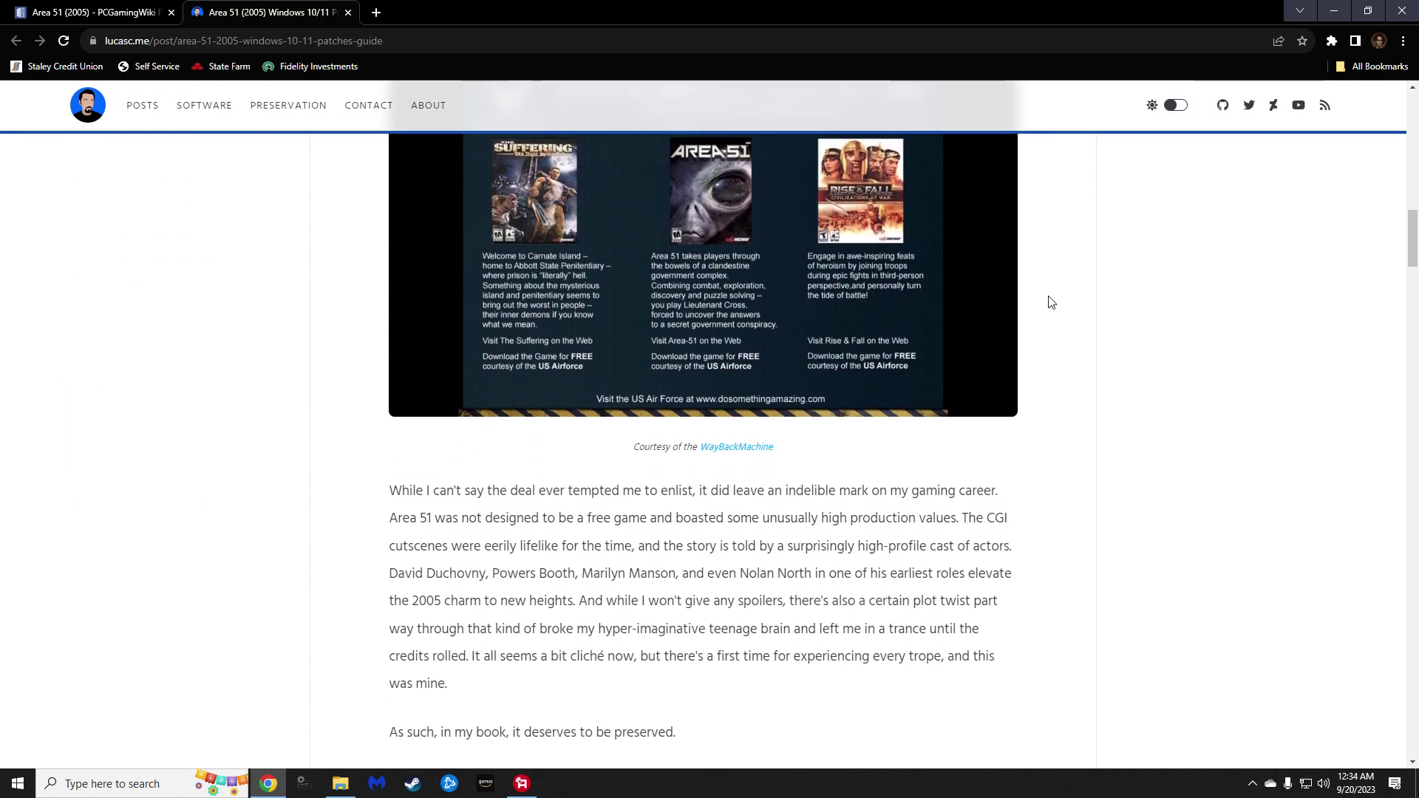
scroll(1052, 301, down, 13)
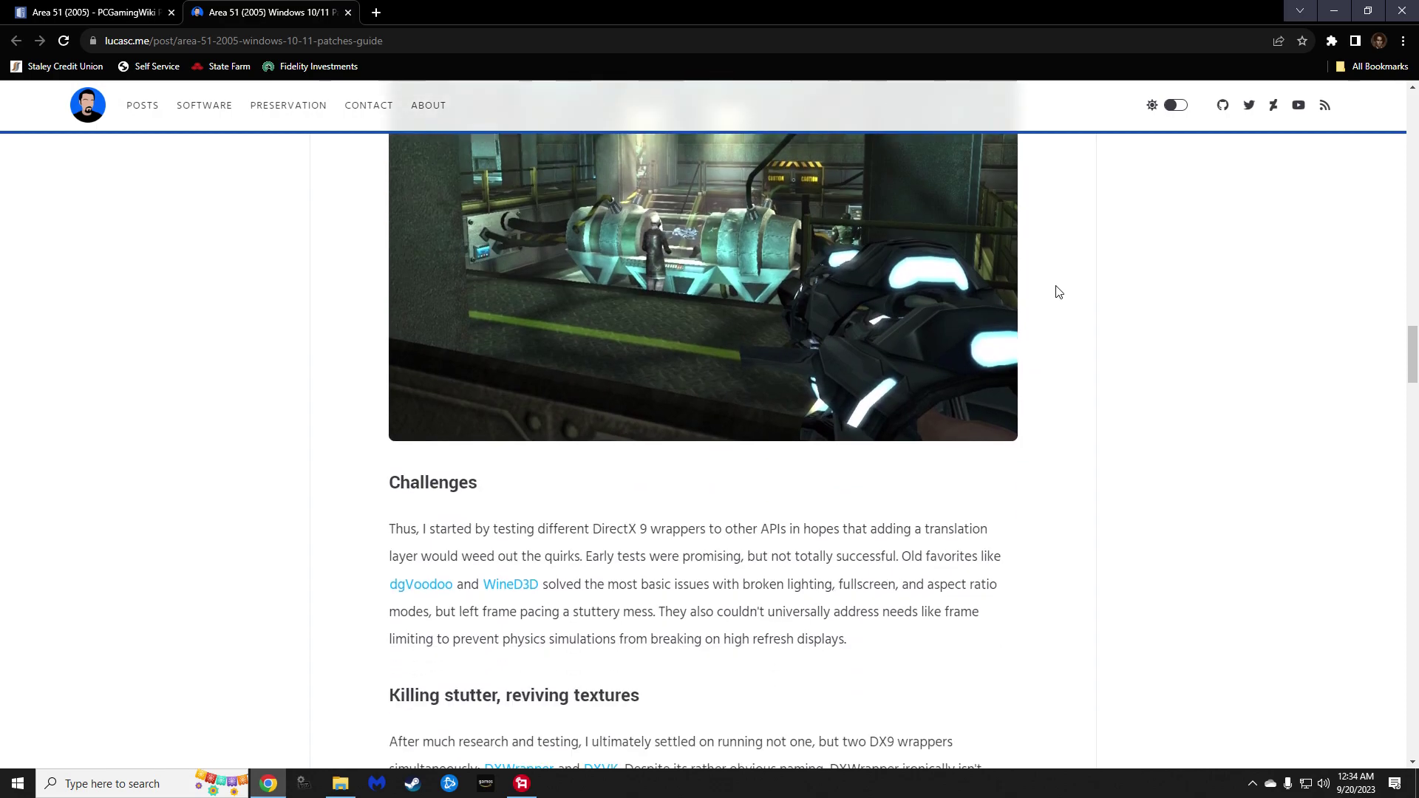
scroll(1067, 295, down, 3)
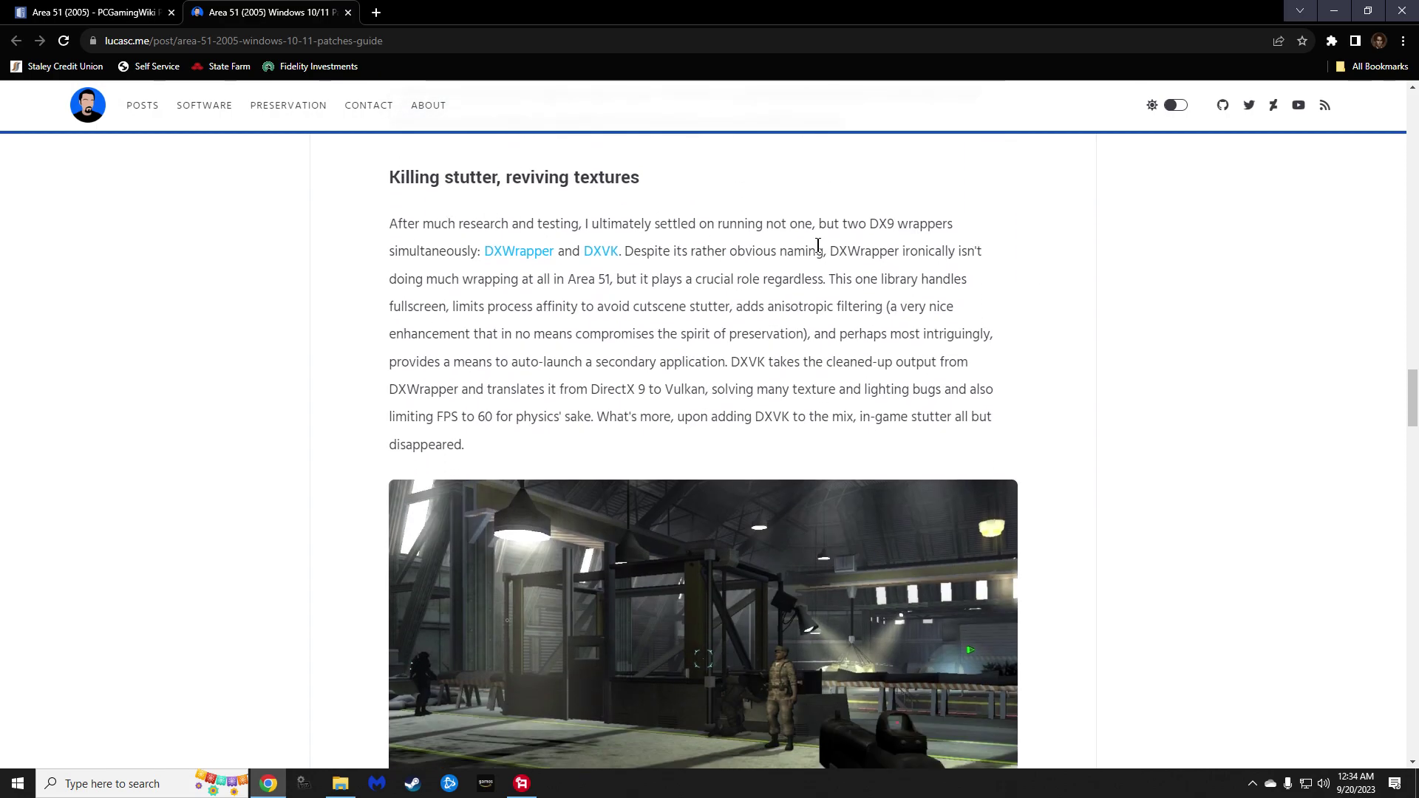
scroll(961, 277, down, 3)
scroll(1064, 288, down, 10)
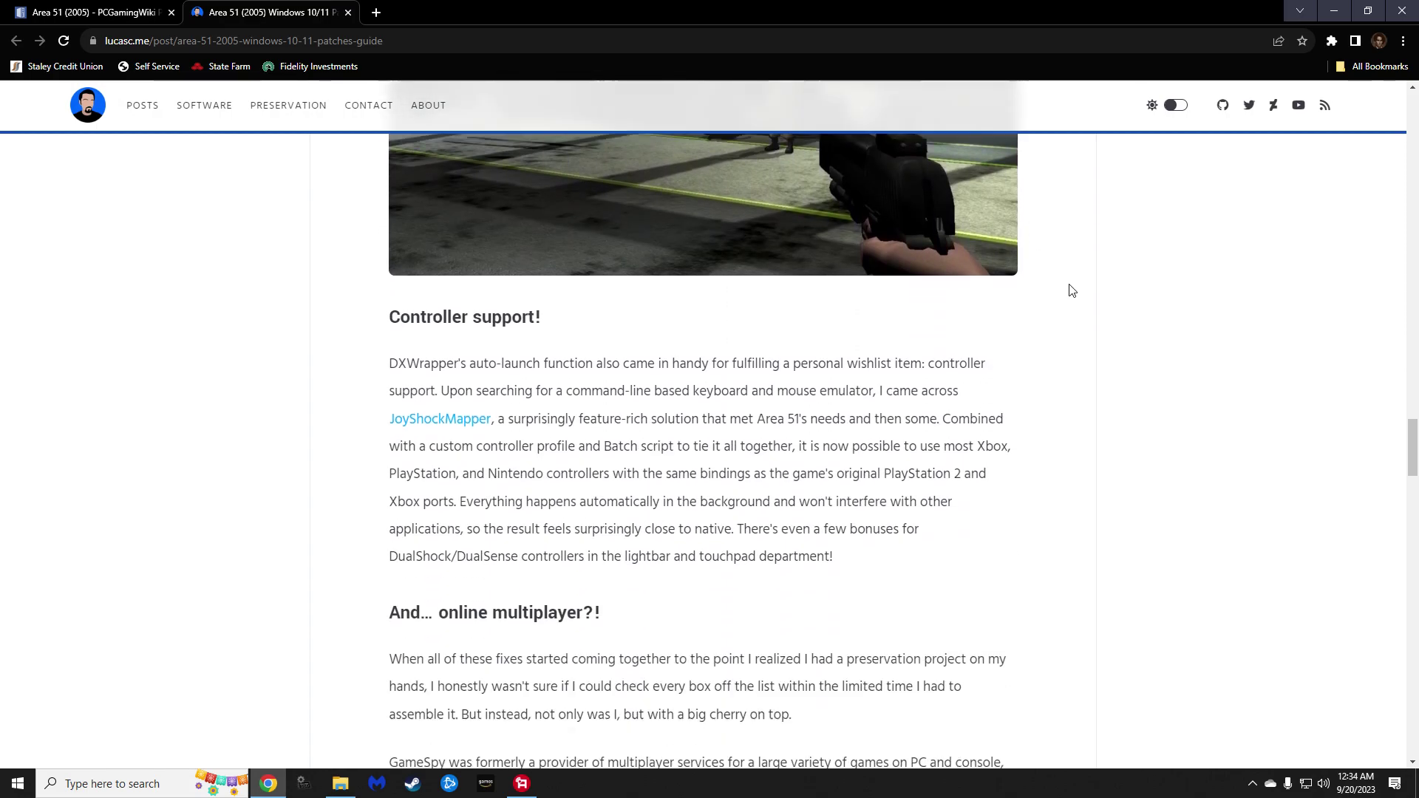
scroll(1074, 290, down, 9)
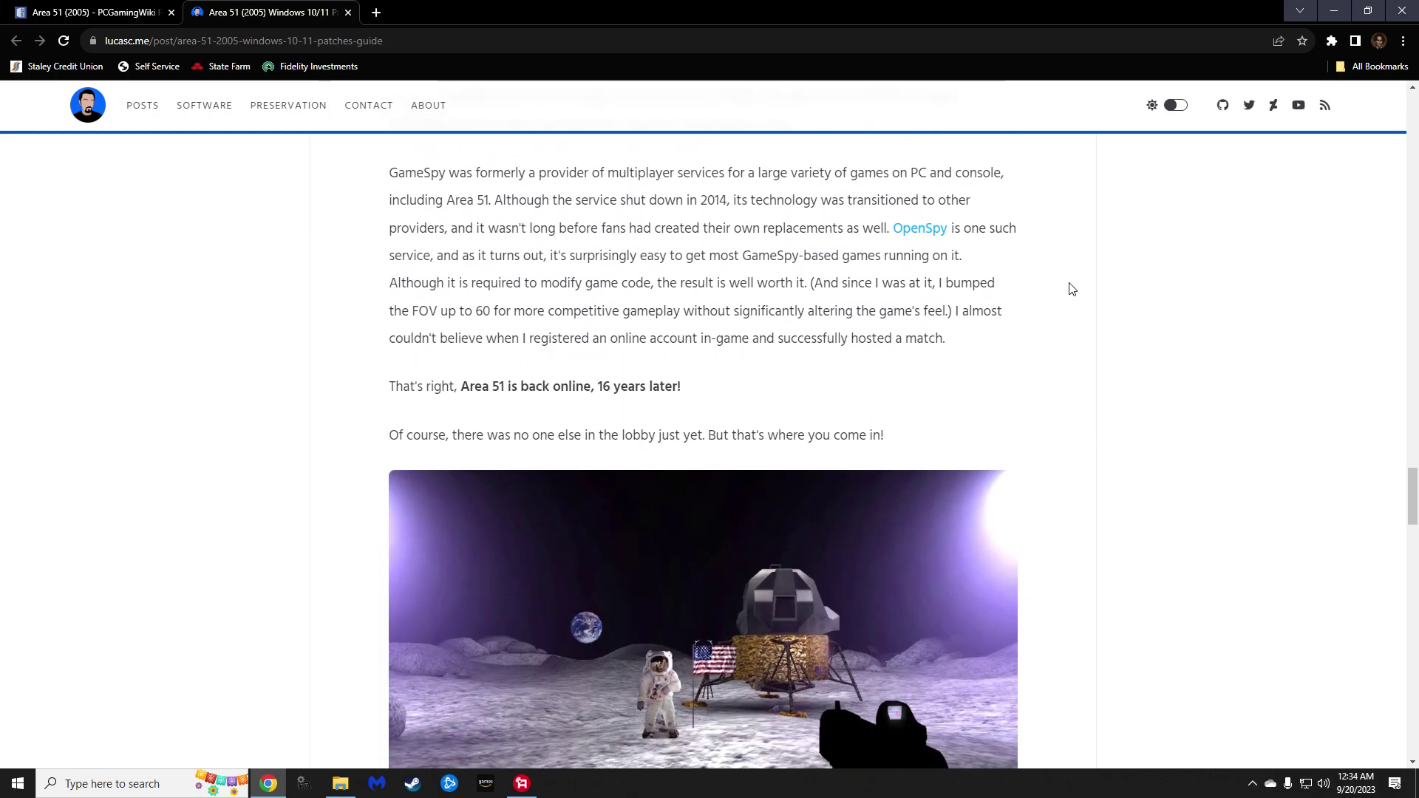
scroll(1073, 296, down, 8)
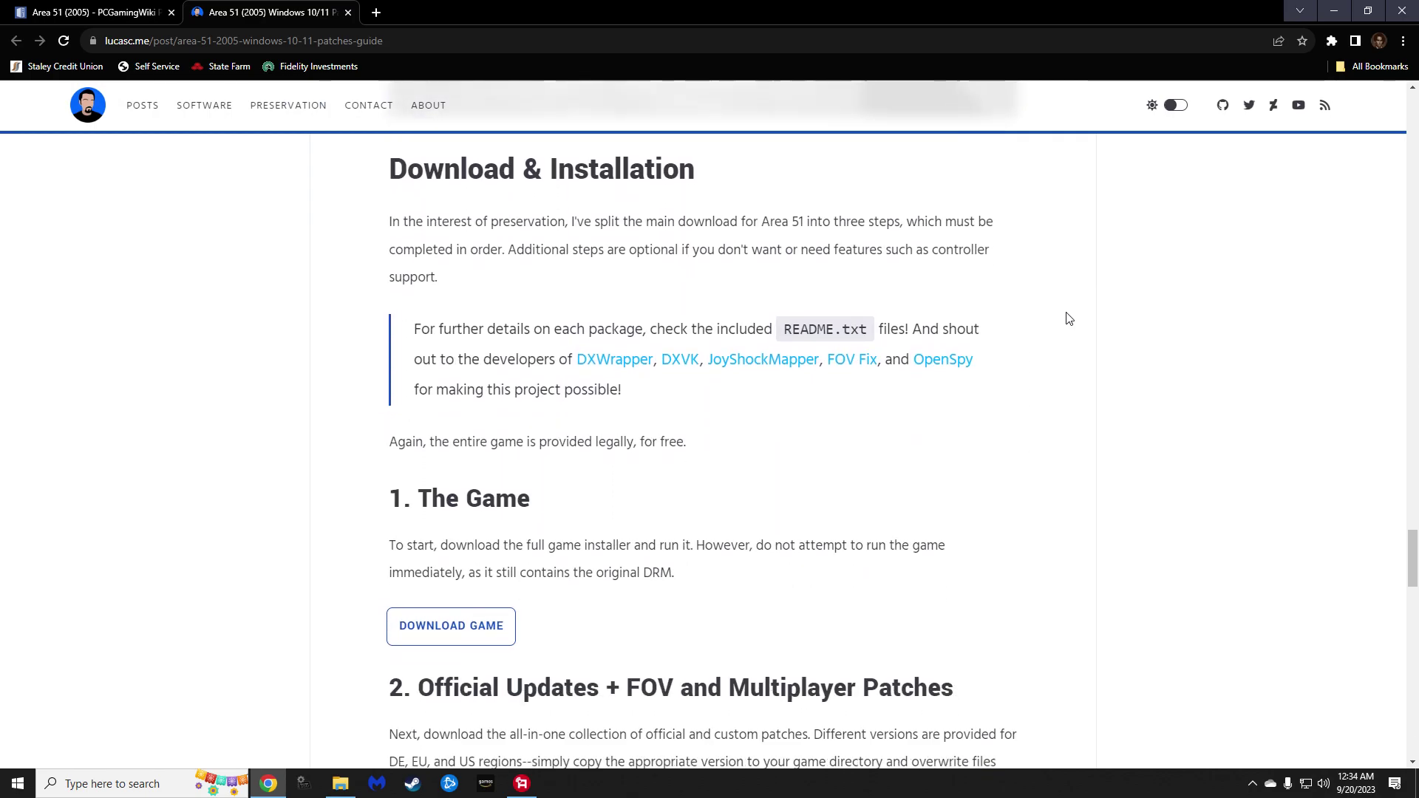
scroll(1064, 314, down, 1)
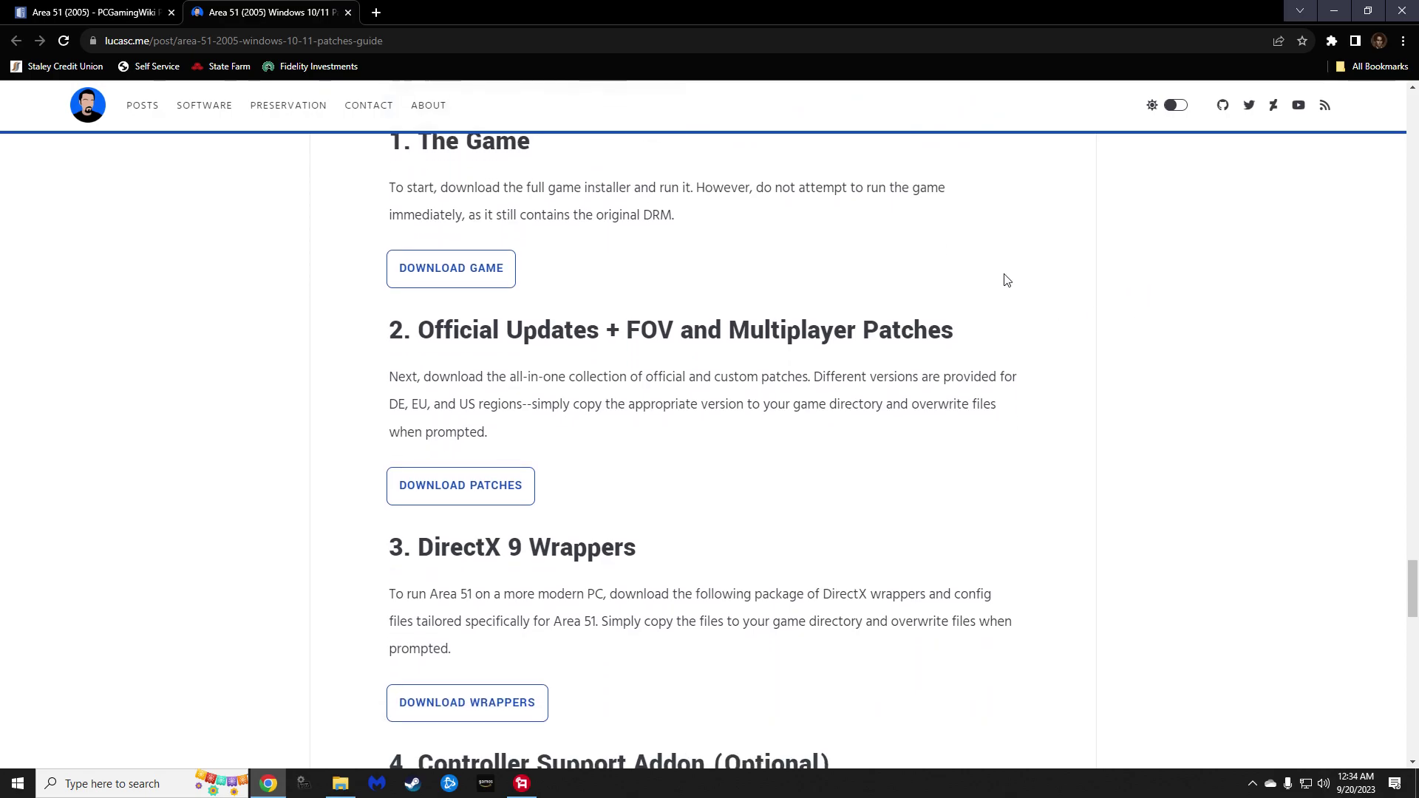
Step: View the Area 51 game installer on its Google Drive page
click(484, 277)
click(493, 18)
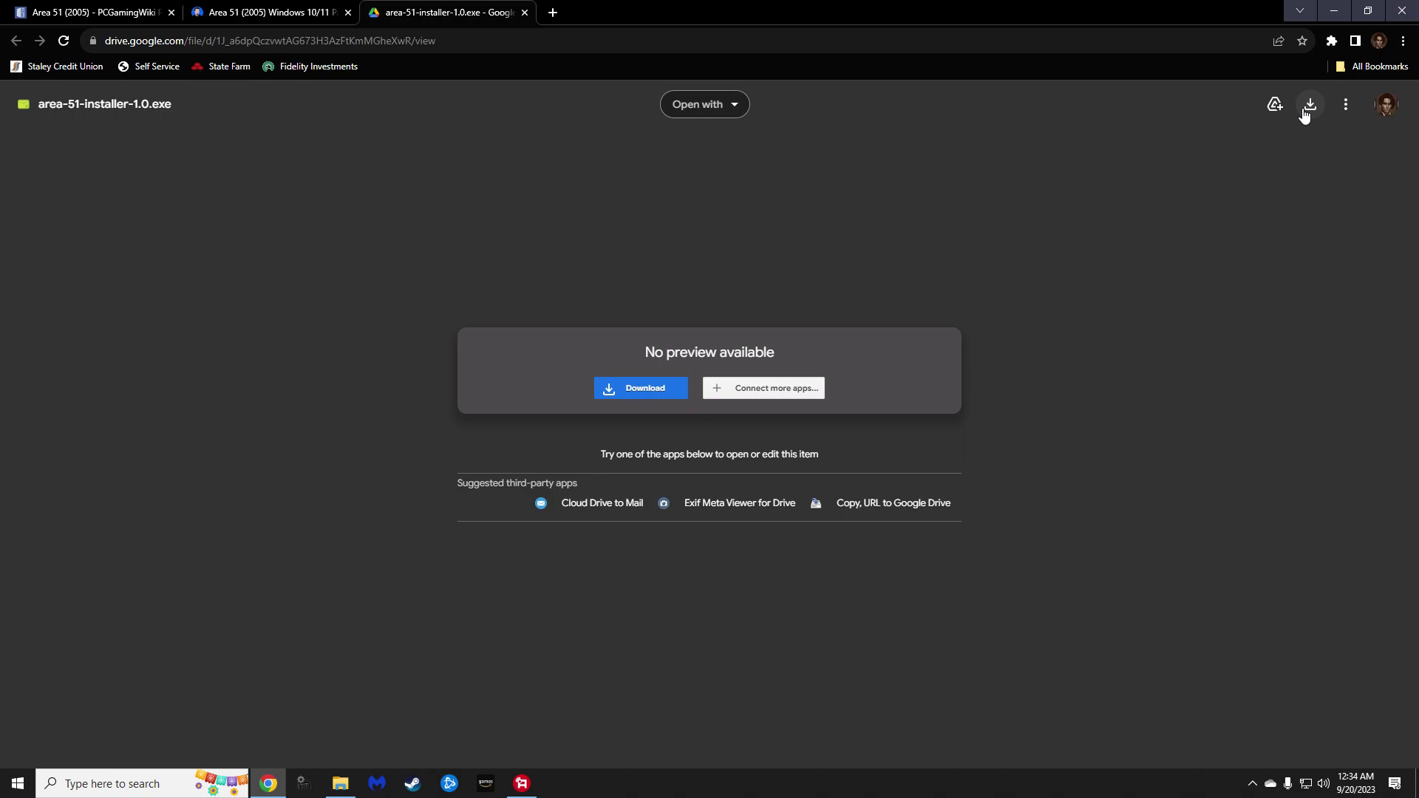
click(525, 12)
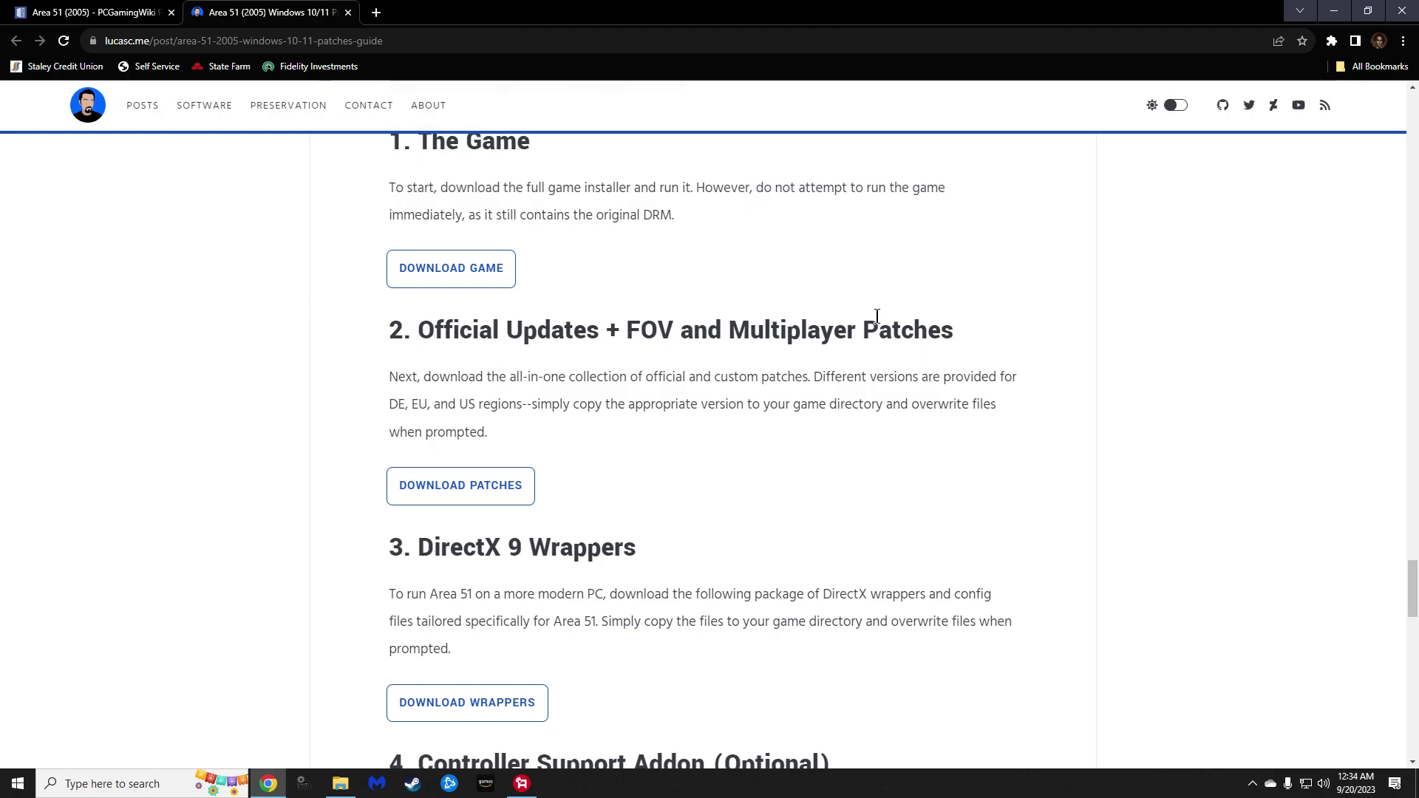
Step: View the official 1.2 update patch and the DirectX 9 D3D wrapper zip files
click(468, 490)
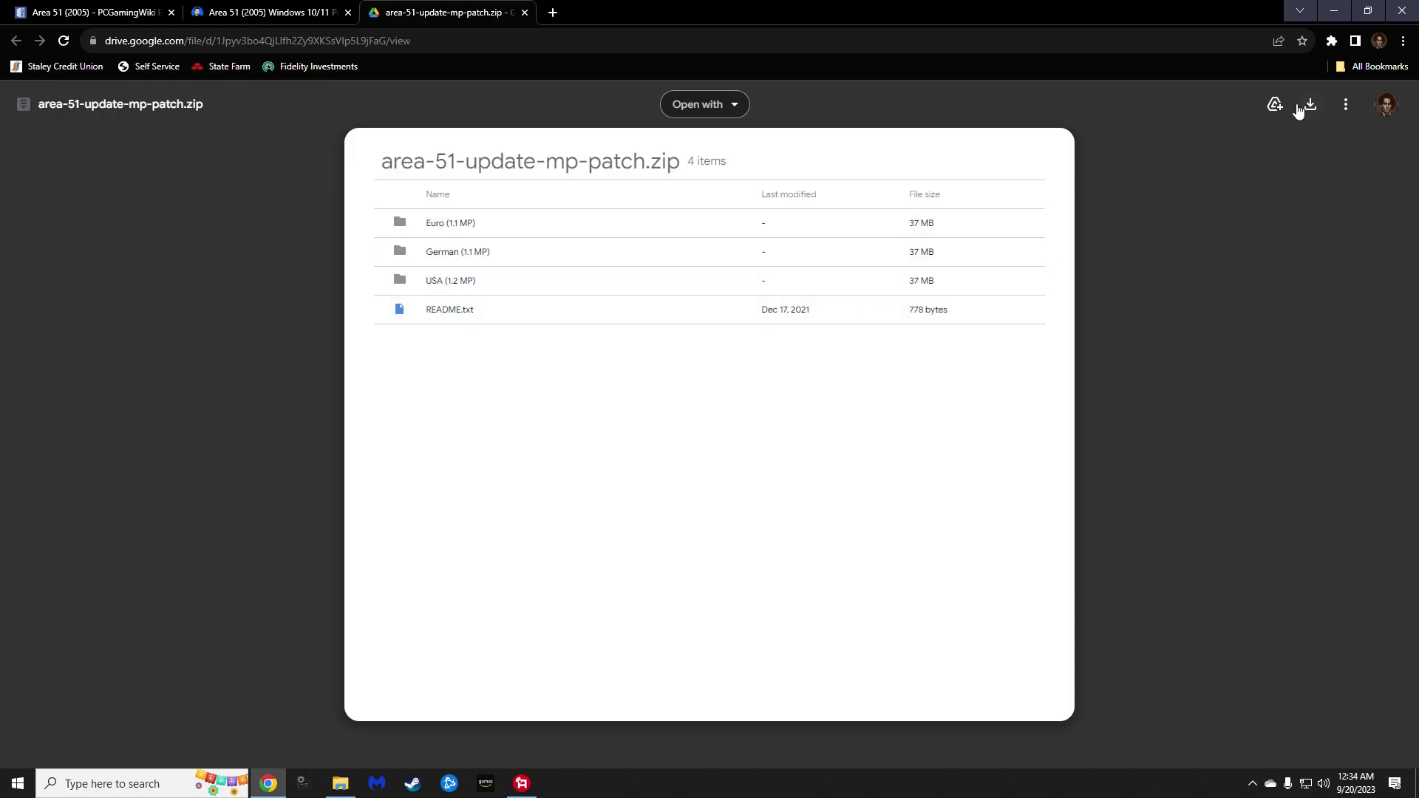
click(524, 13)
scroll(621, 537, down, 1)
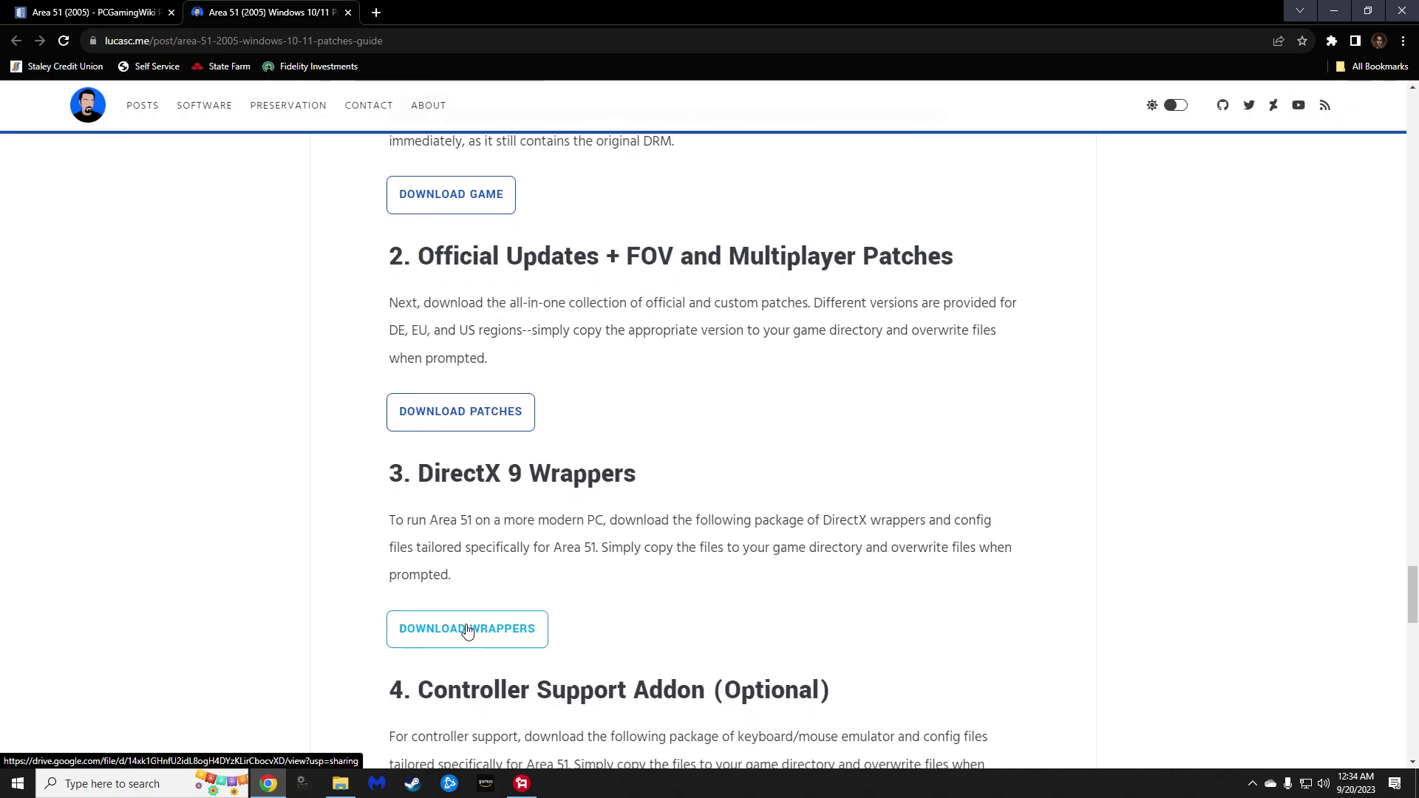
click(467, 629)
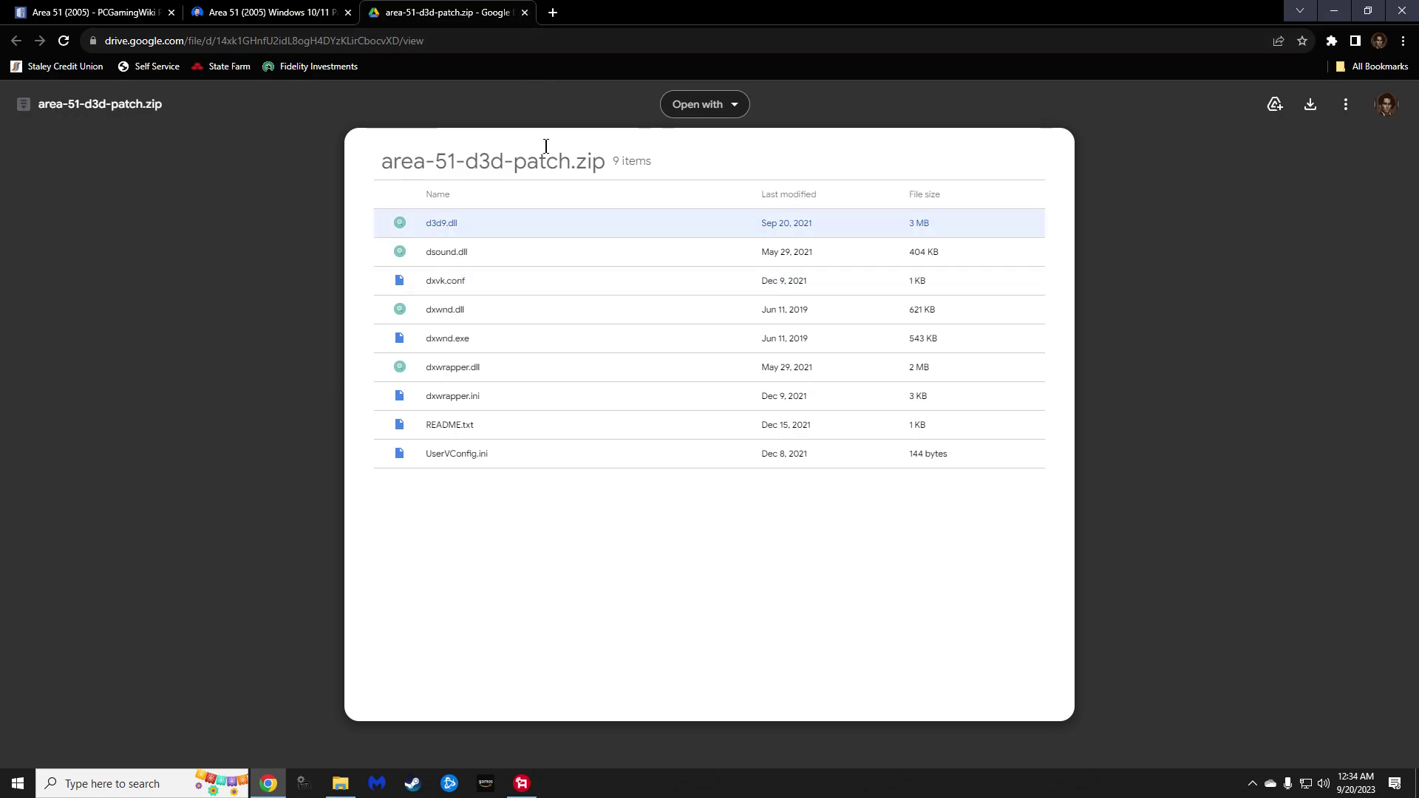
click(525, 13)
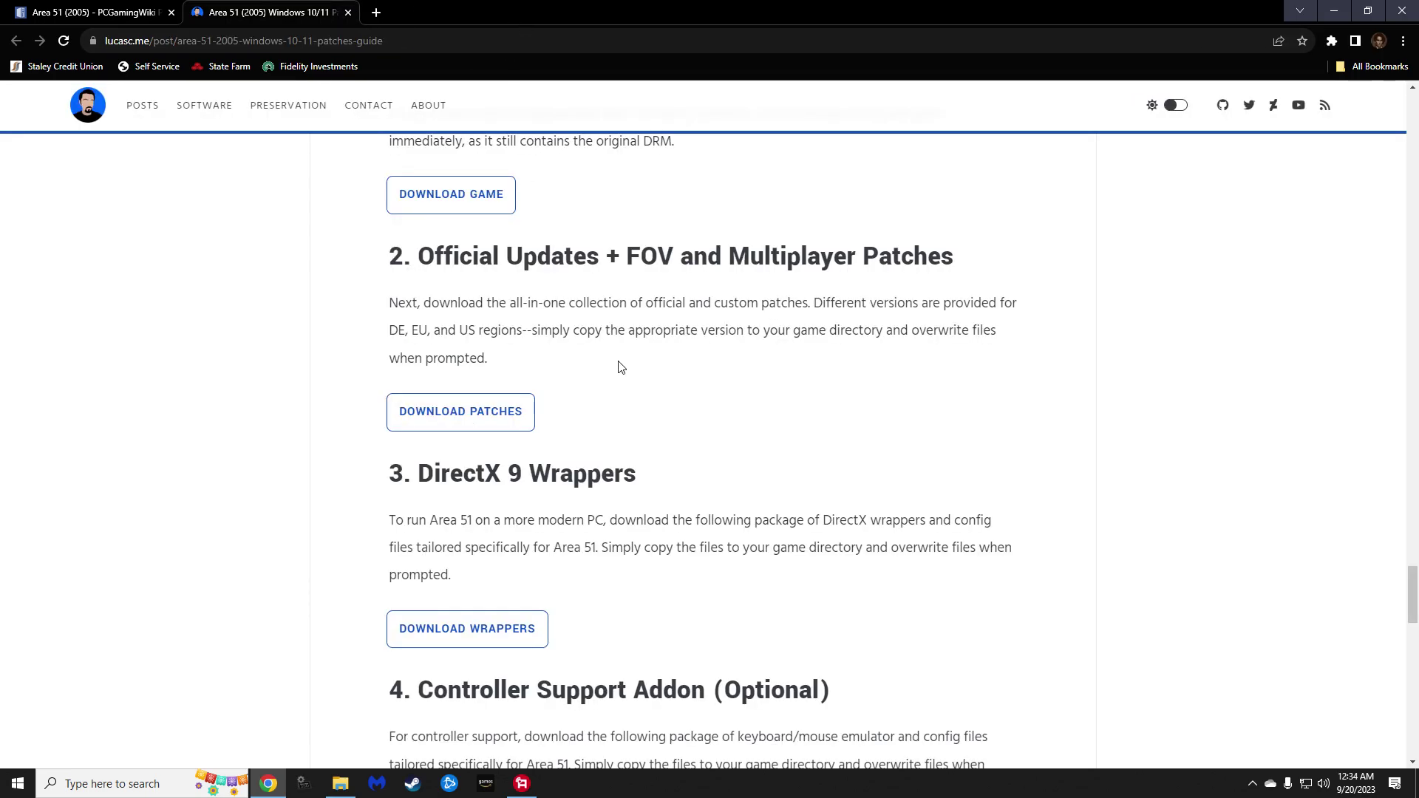
Step: Minimize Chrome to show the installer and patch archives on the desktop
scroll(623, 375, down, 1)
scroll(624, 375, down, 5)
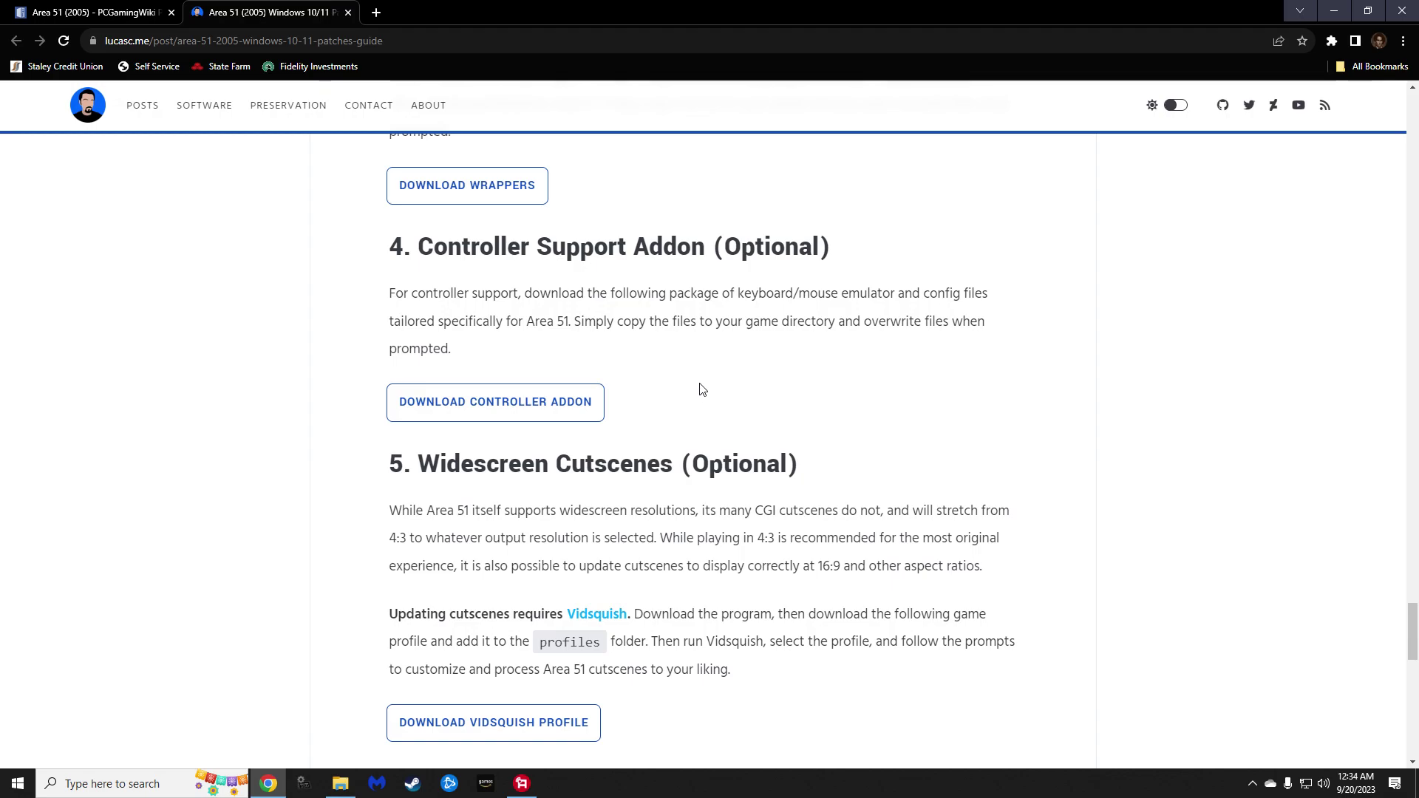
scroll(696, 392, down, 1)
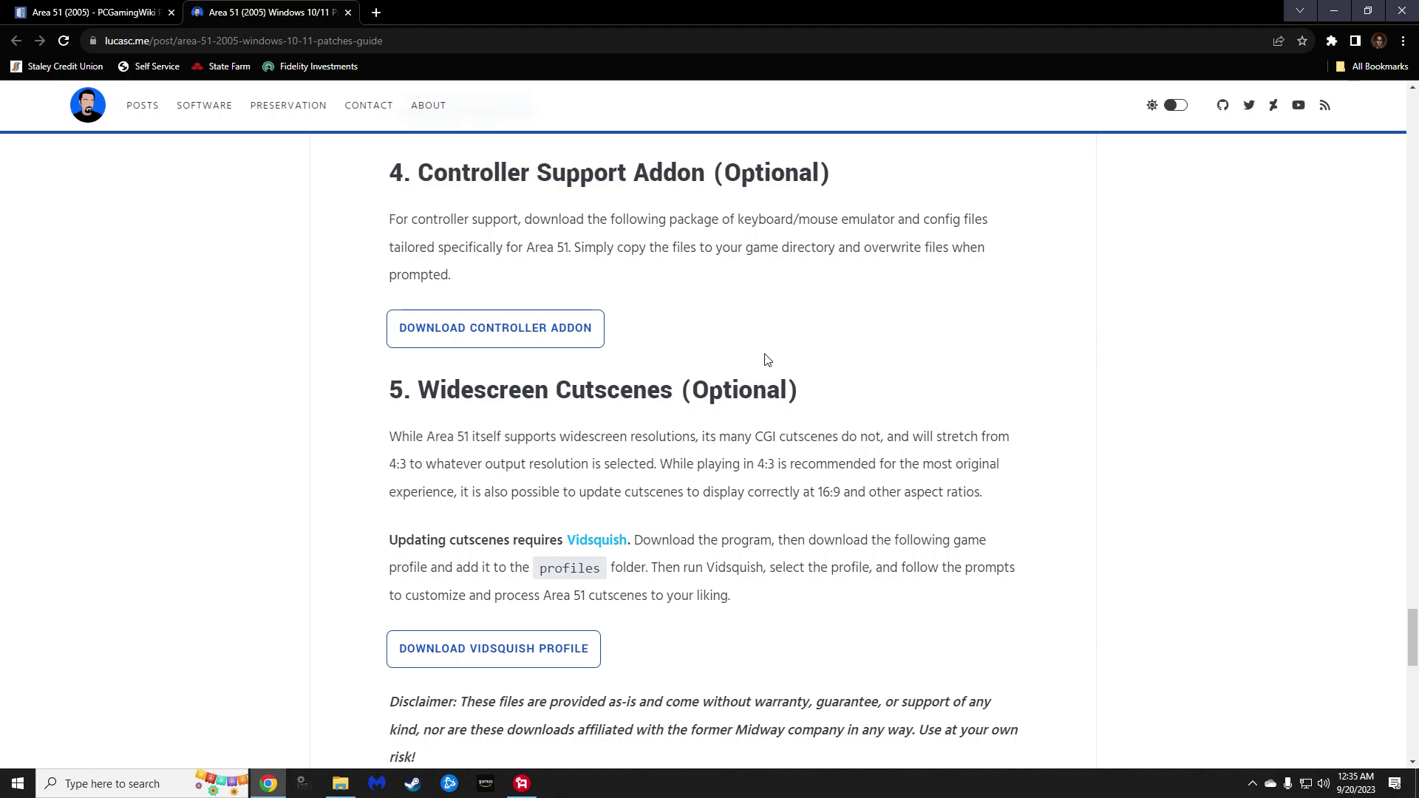
click(1337, 9)
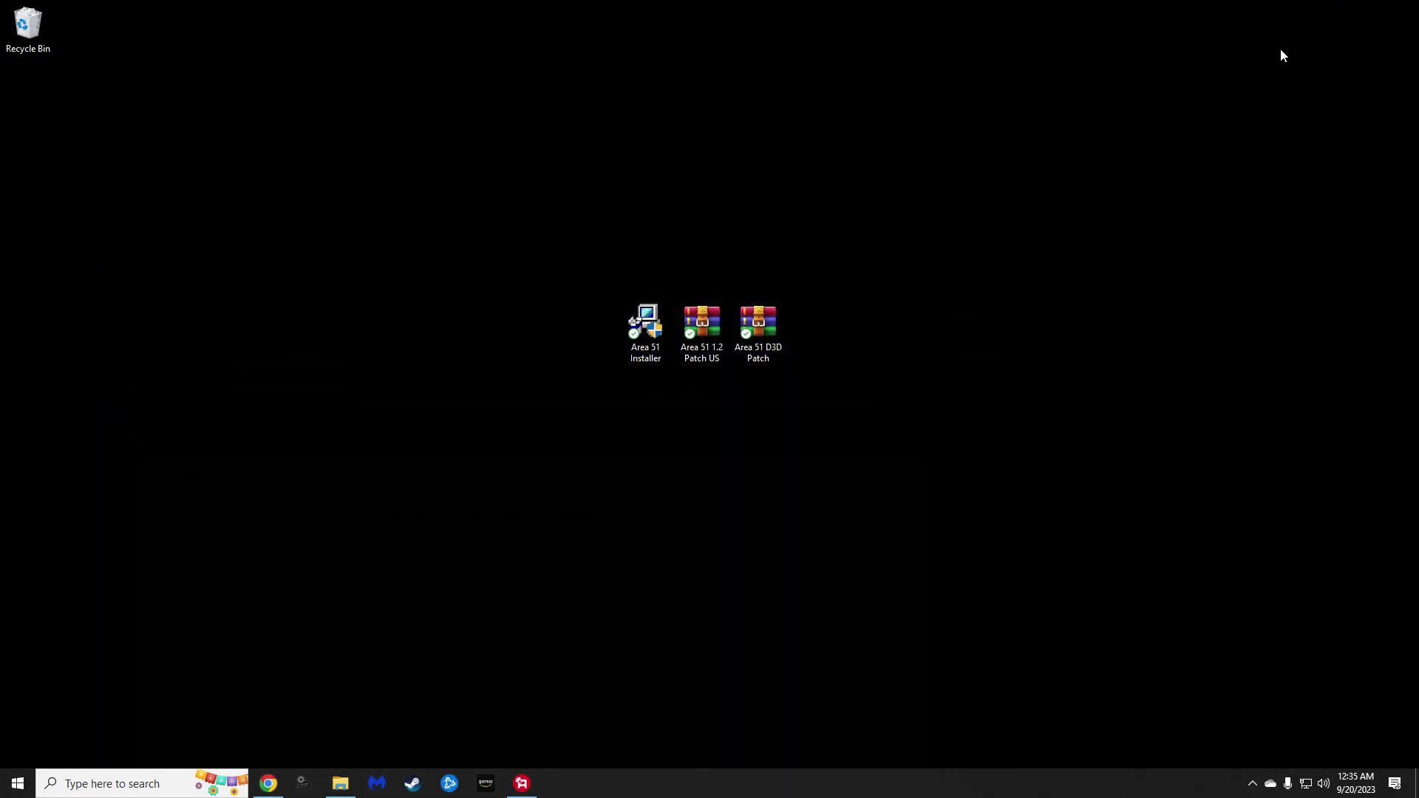
Step: Launch the Area 51 Installer from the desktop to bring up the AREA-51 Setup Wizard
double_click(649, 334)
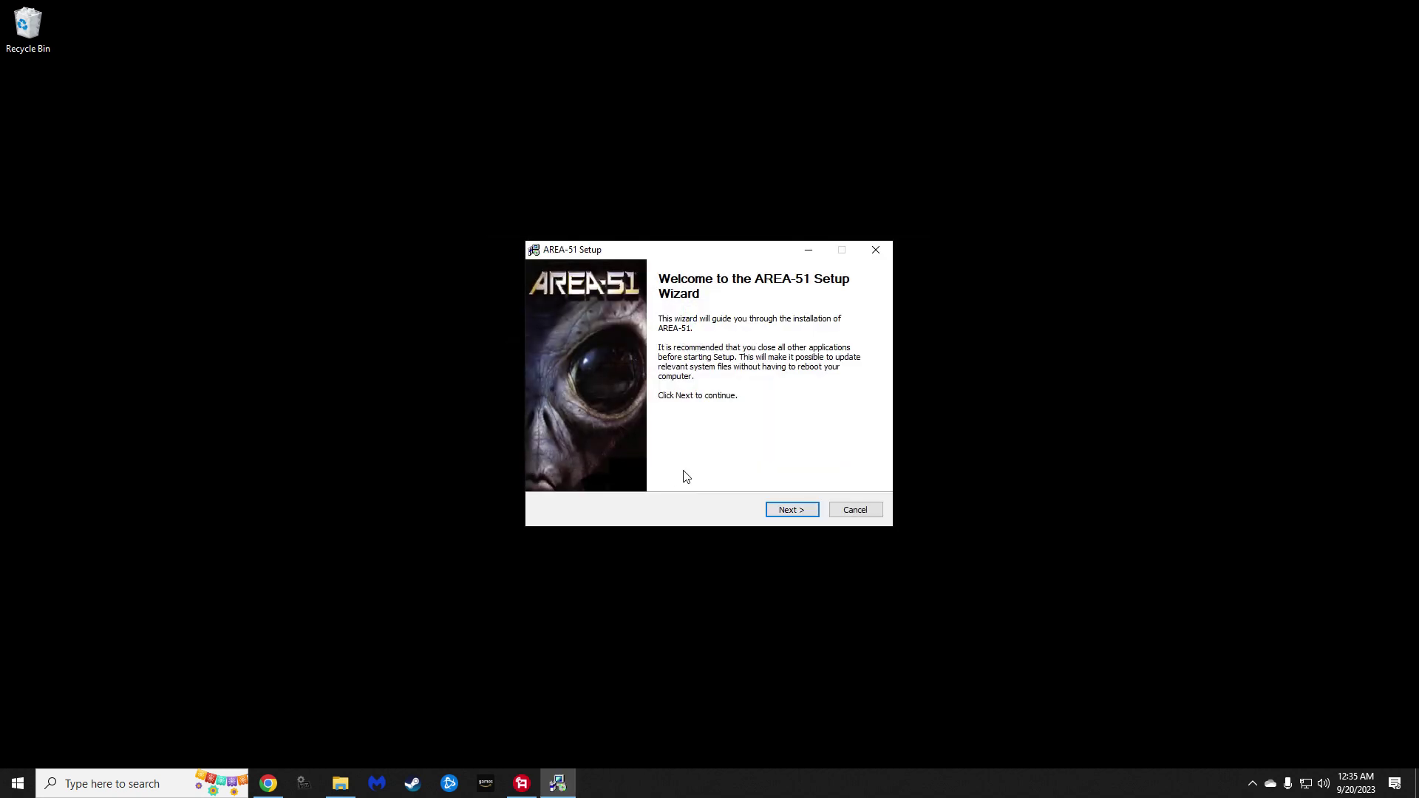
Step: Accept the license and install AREA-51 with the default location and Start menu folder
click(777, 510)
click(547, 475)
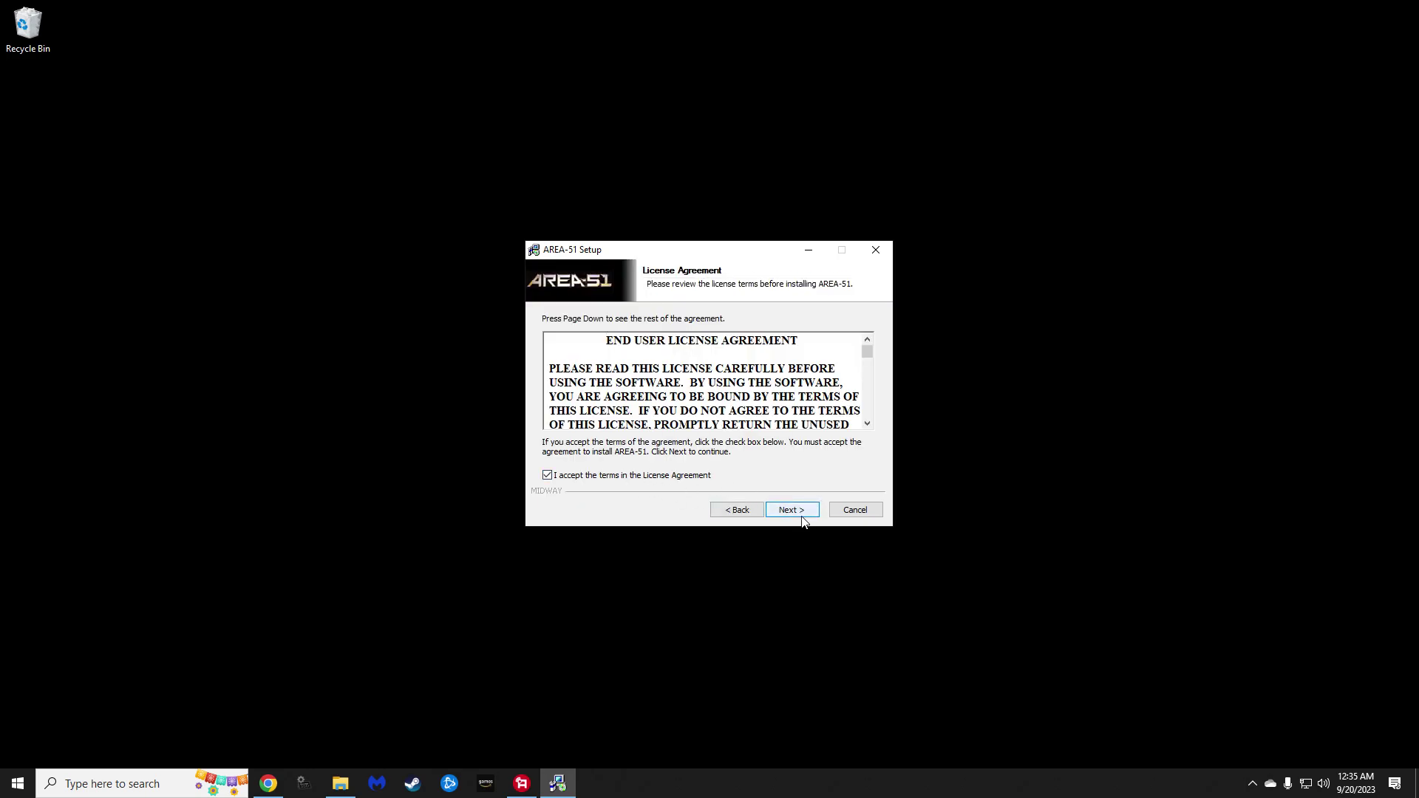
click(806, 511)
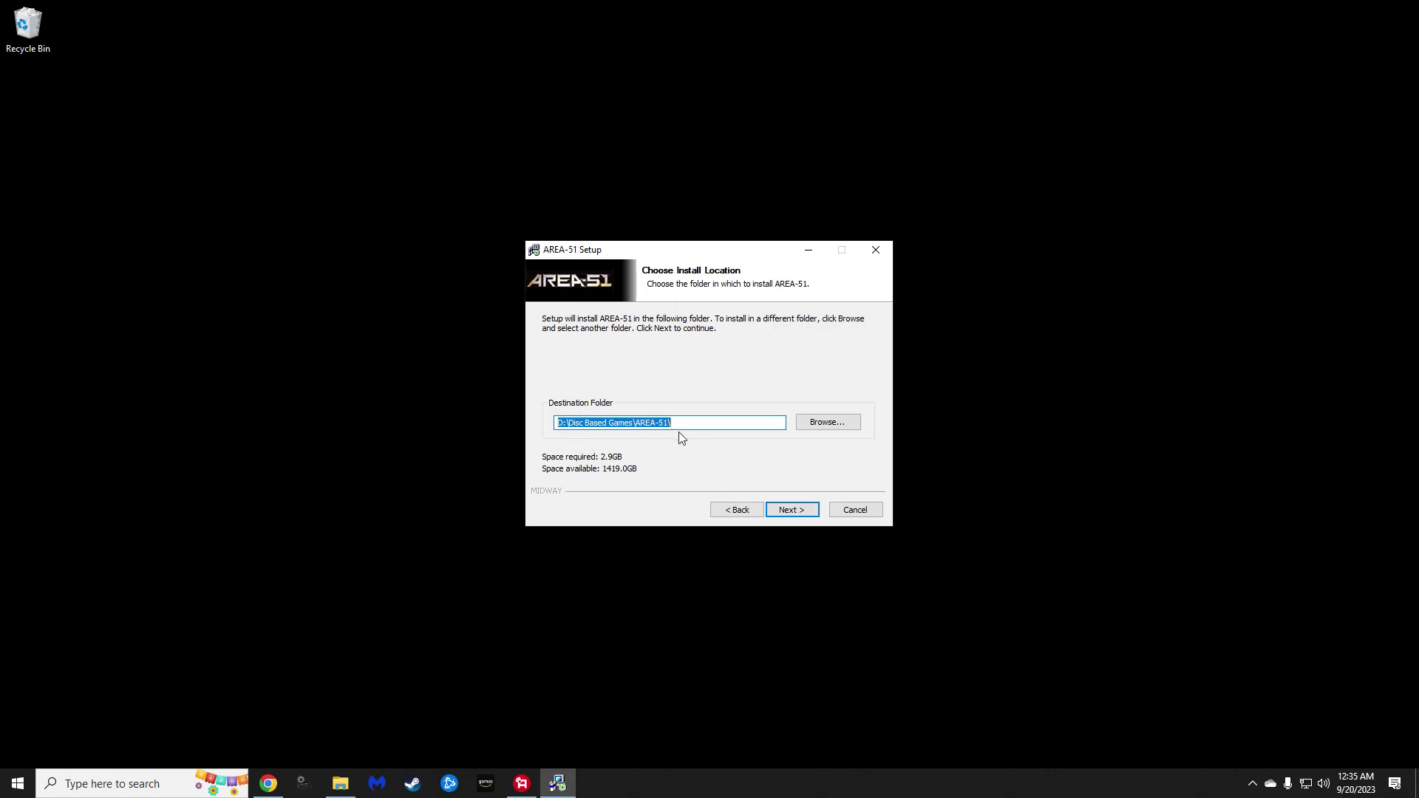
click(785, 510)
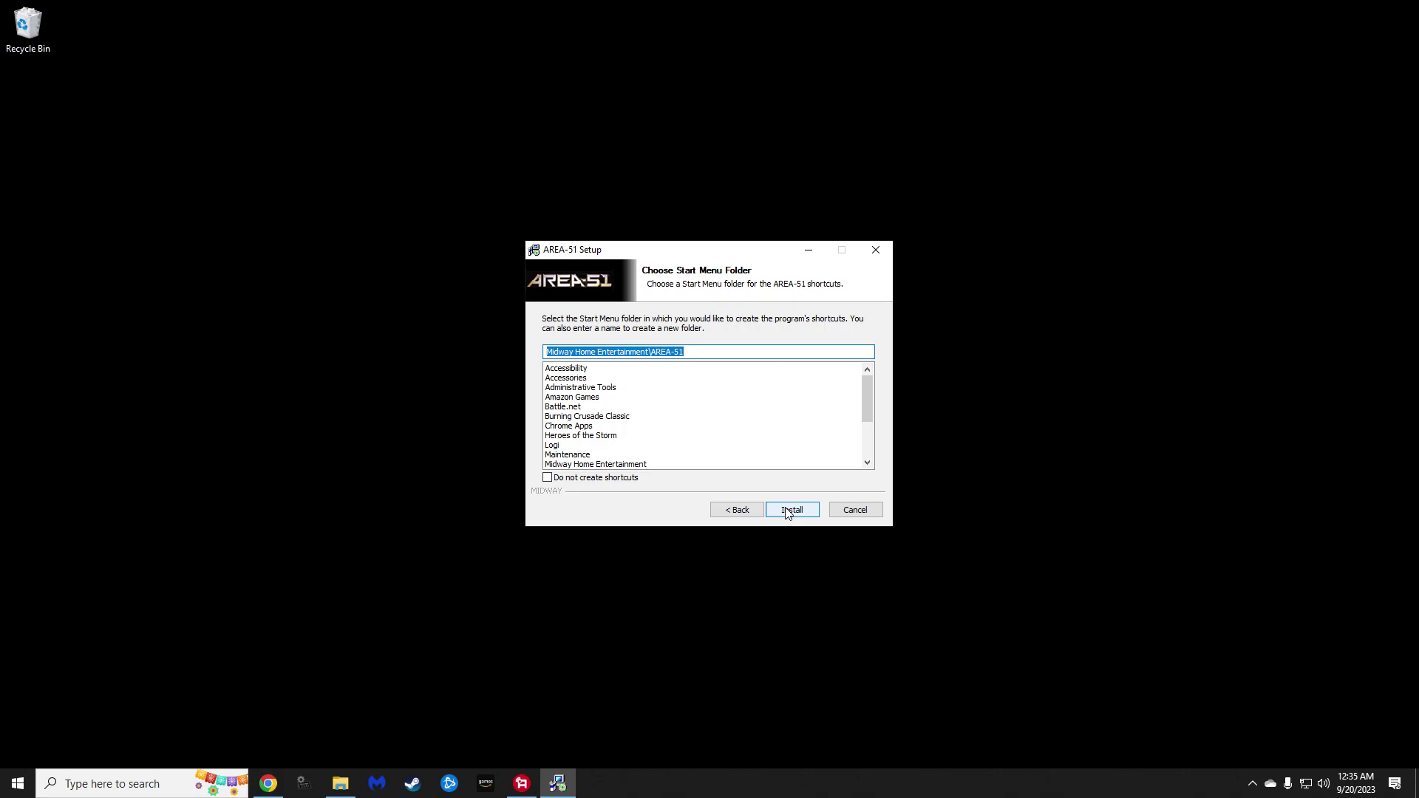
click(788, 513)
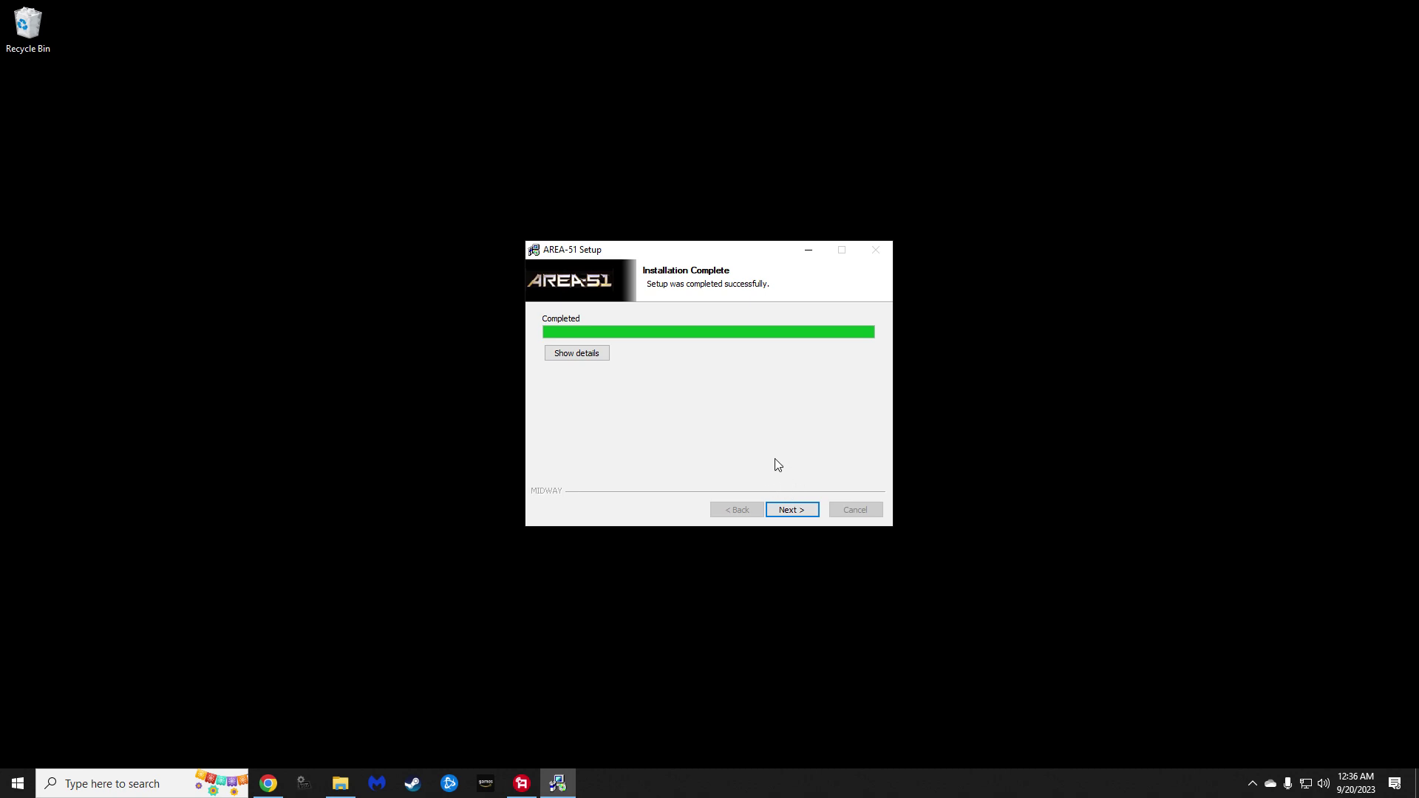
Step: Finish setup with no desktop shortcut and no game launch afterwards
click(788, 509)
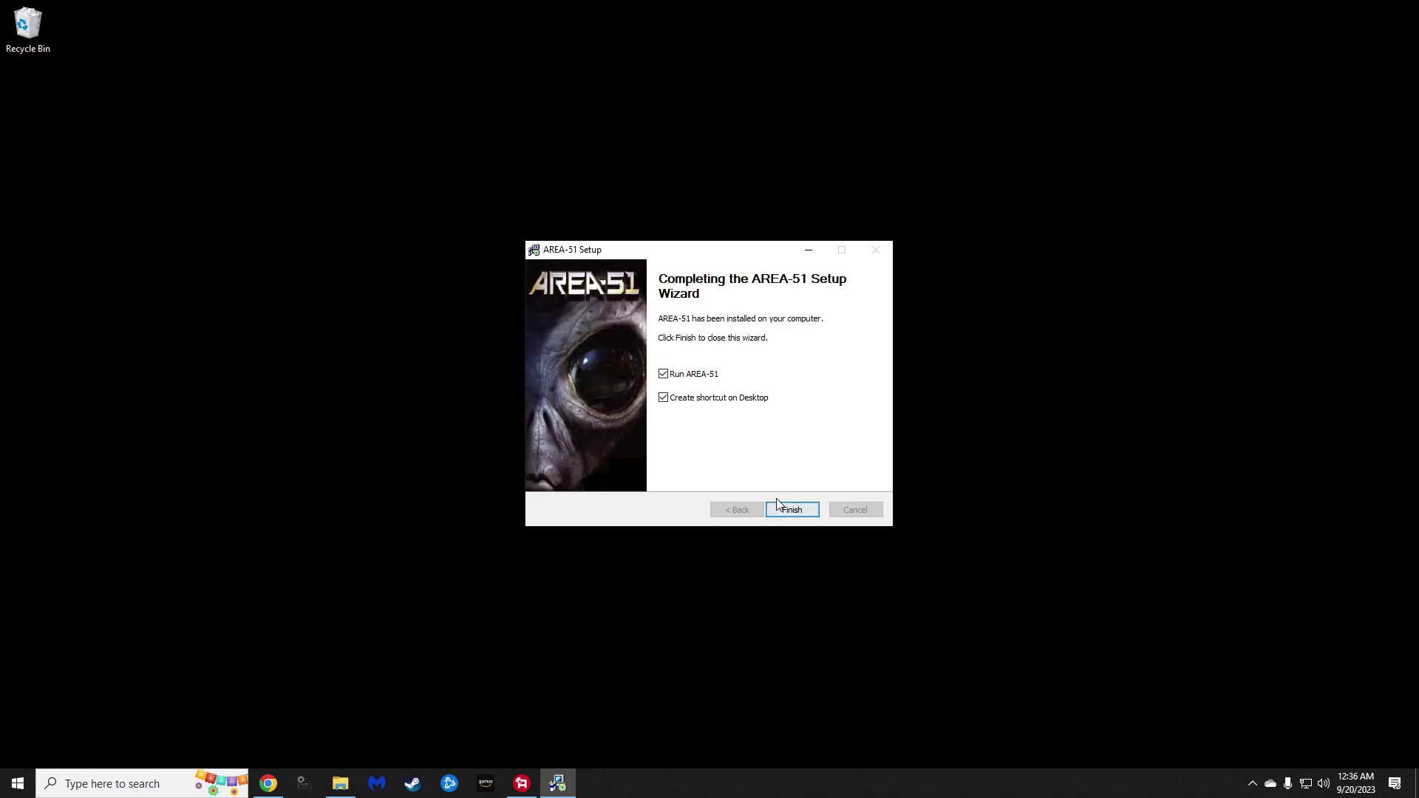
click(664, 398)
click(664, 374)
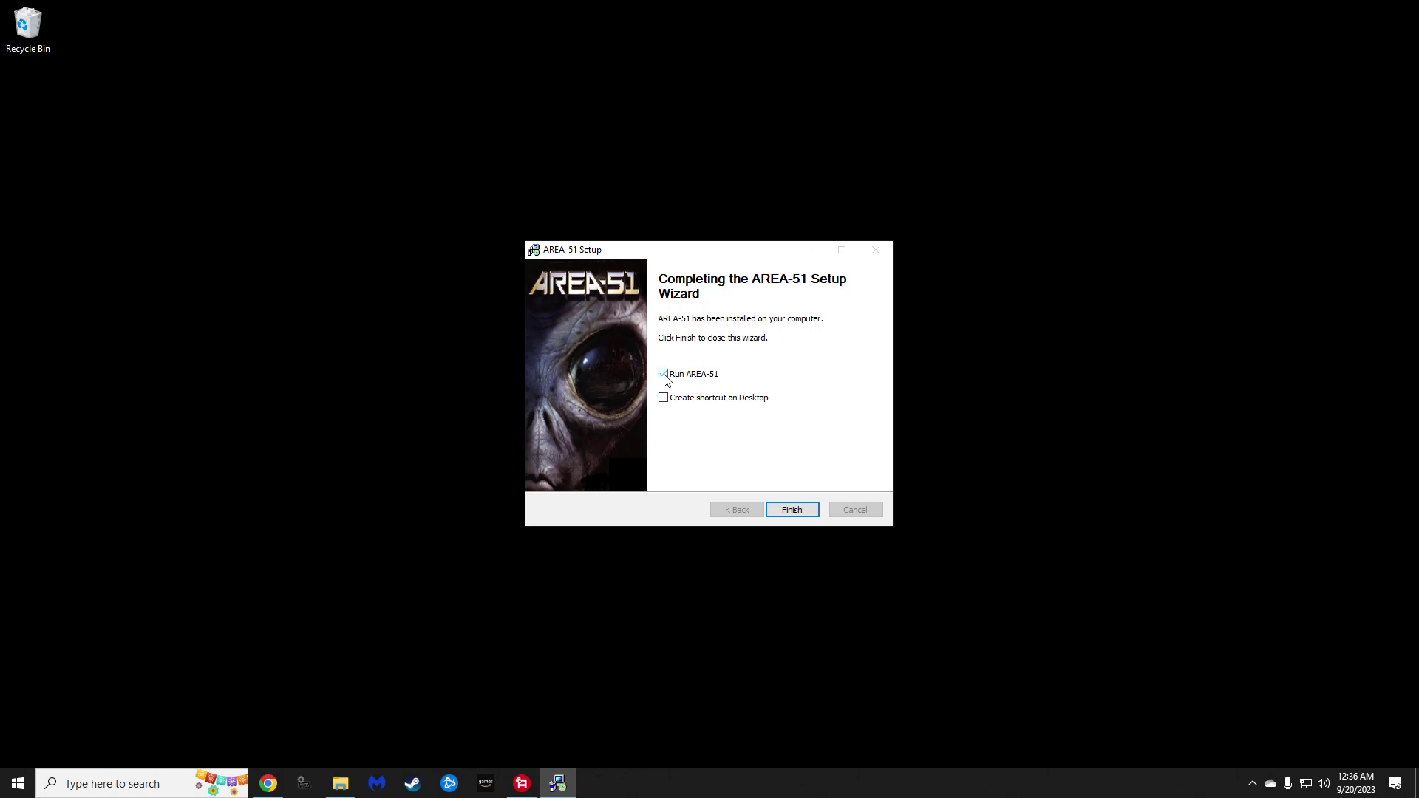
click(788, 511)
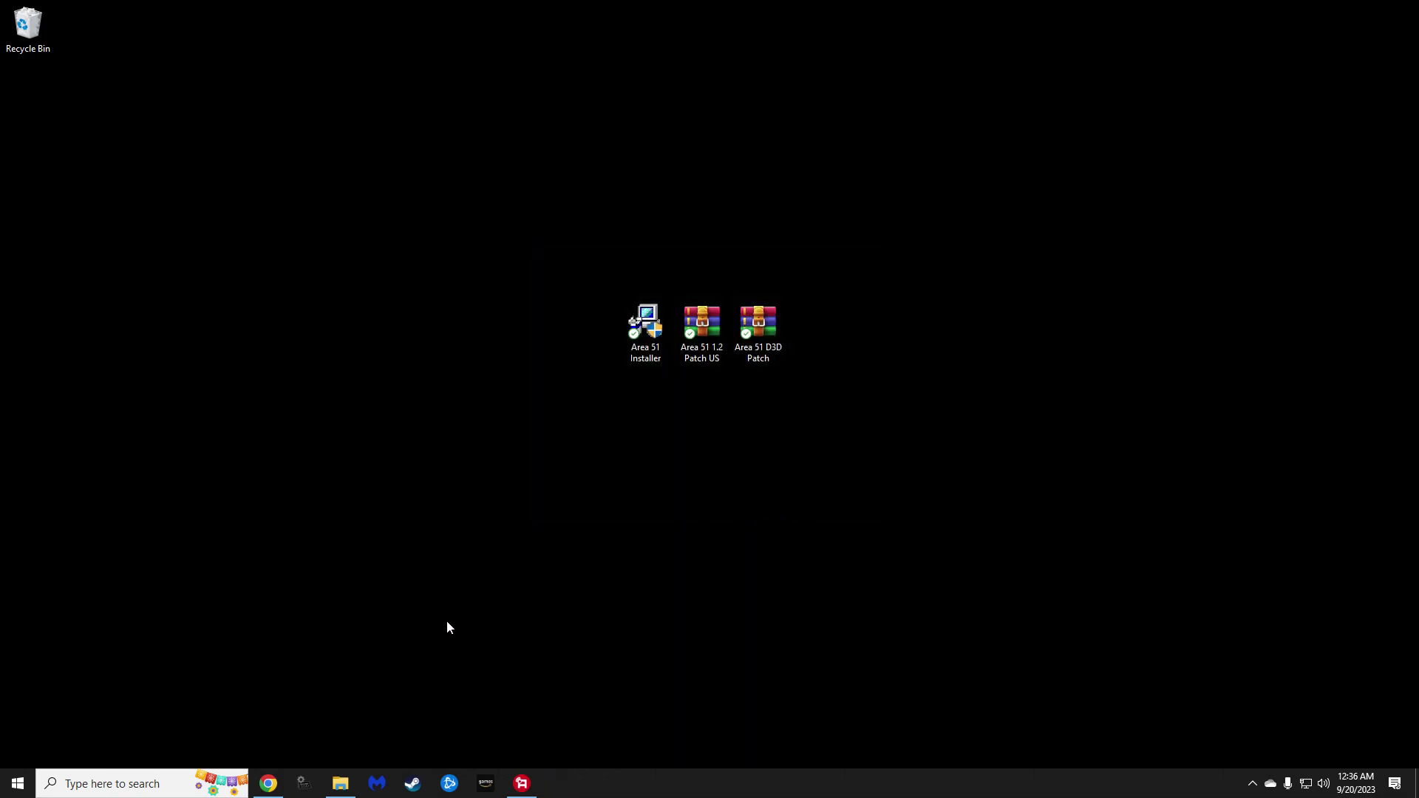
Step: Show the installed AREA-51 folder in File Explorer and open the Area 51 1.2 Patch US archive
click(343, 779)
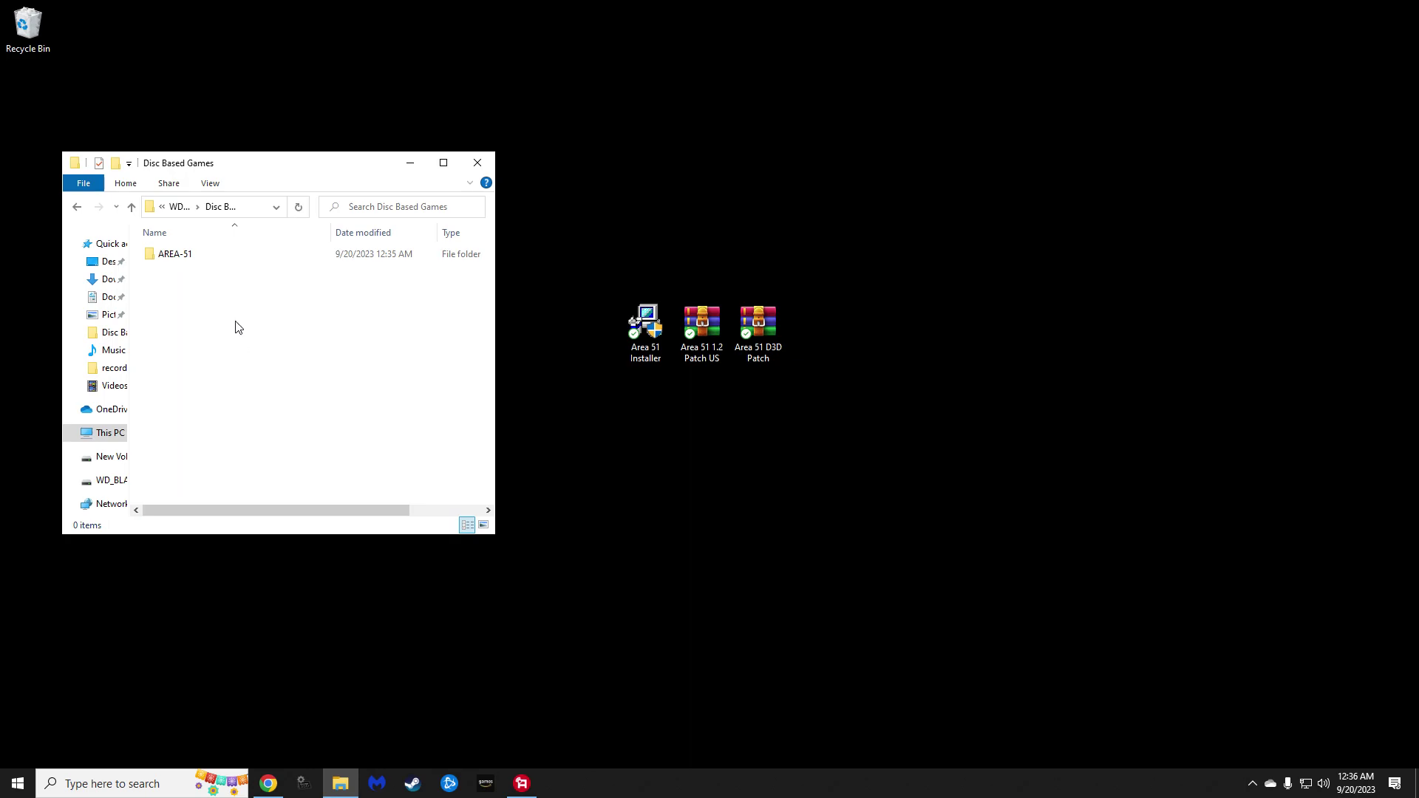
double_click(177, 255)
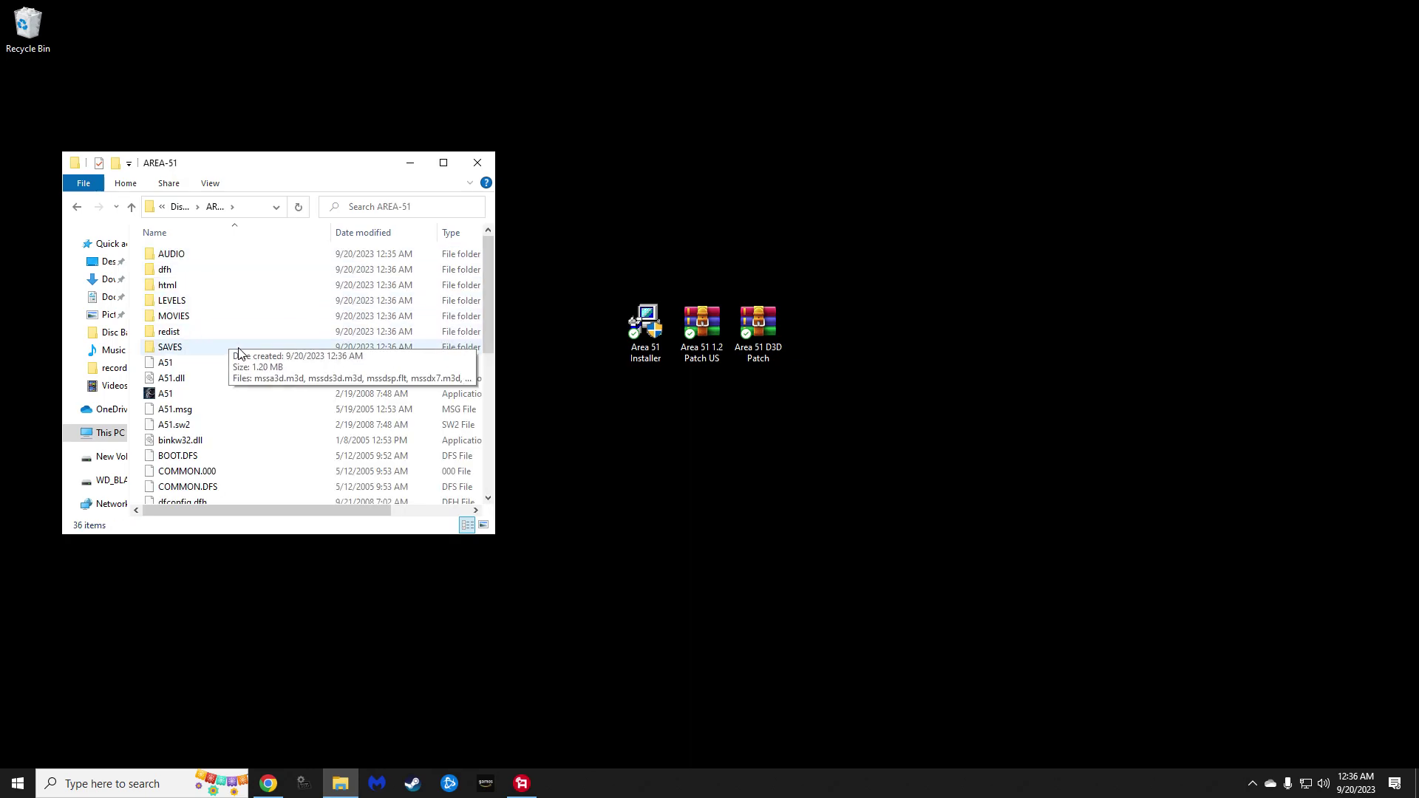
scroll(256, 381, down, 2)
scroll(256, 381, down, 4)
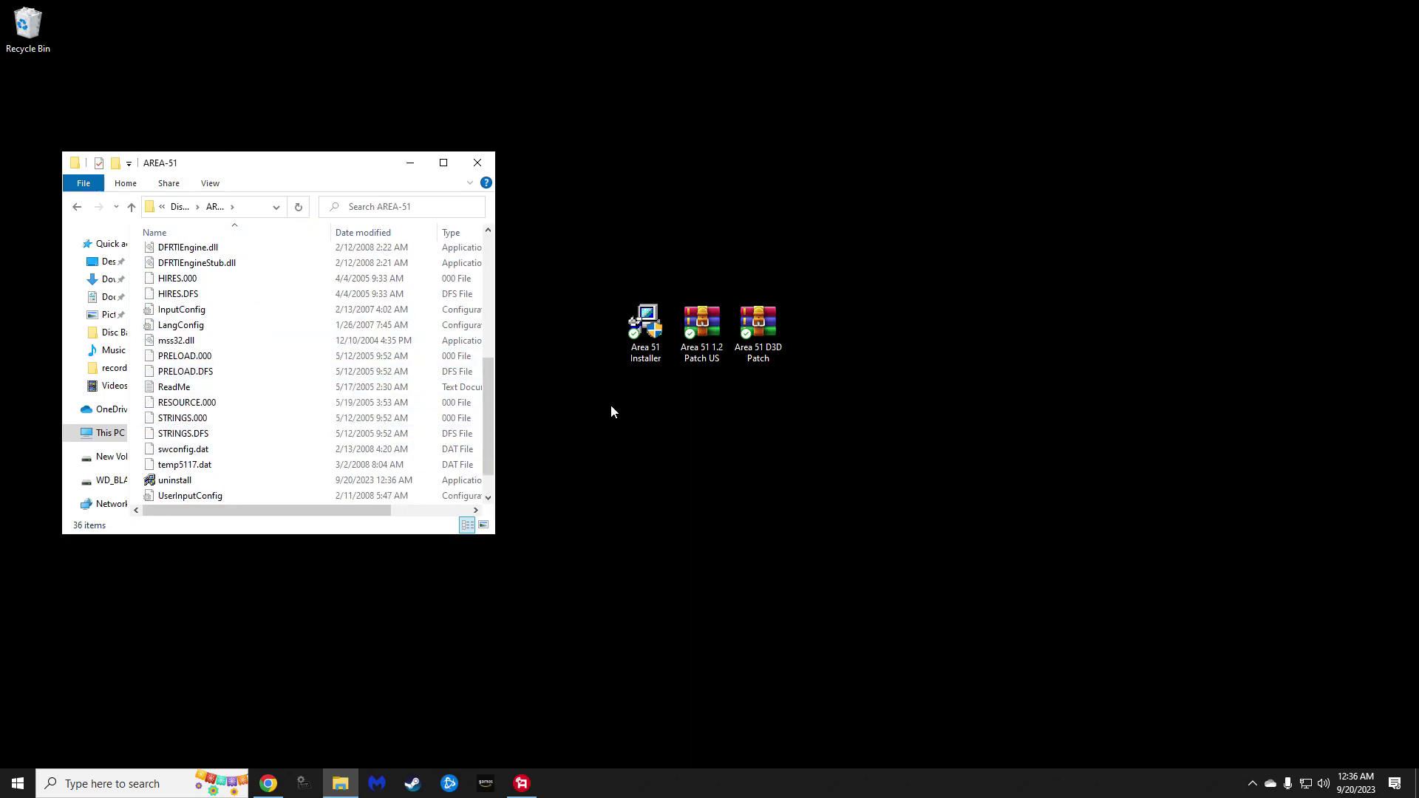
double_click(705, 357)
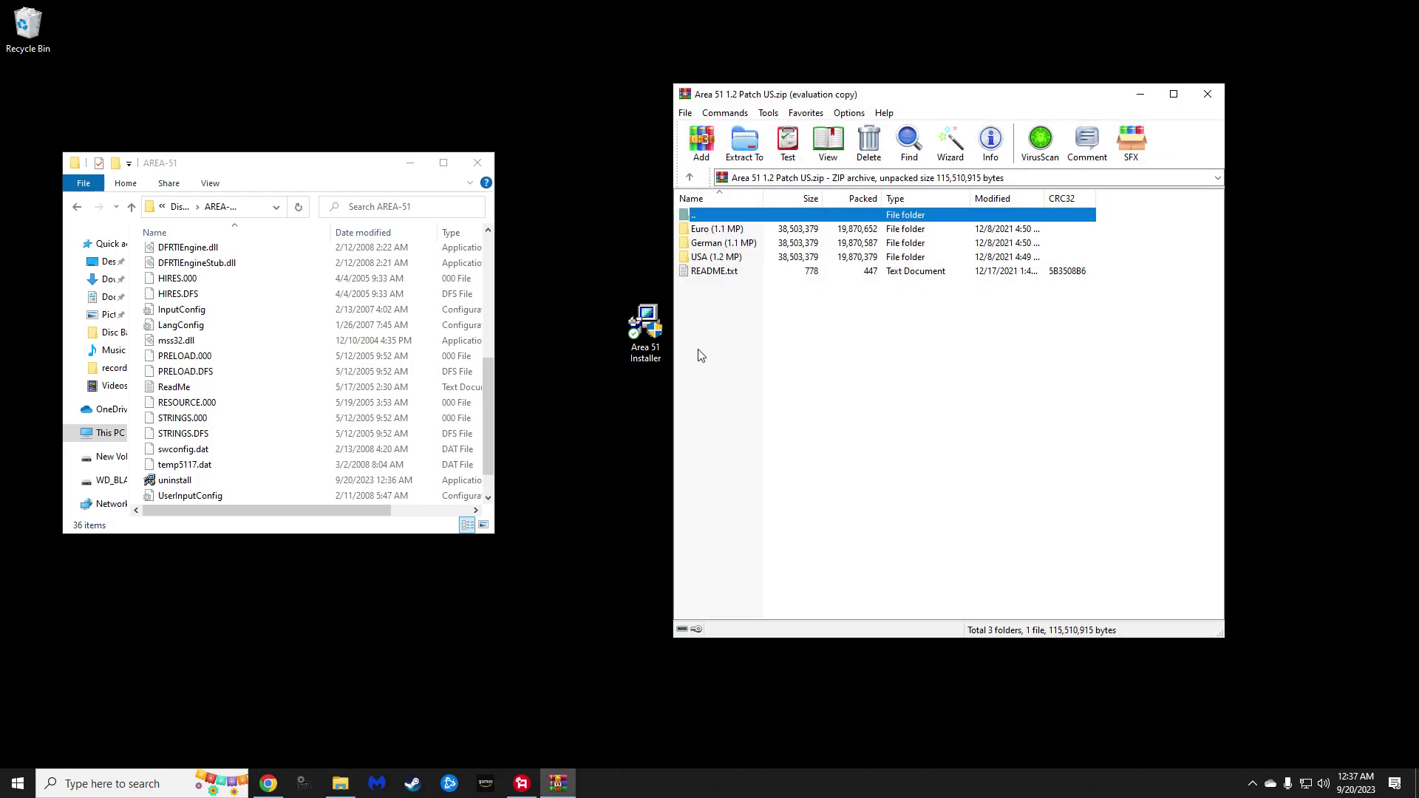
Step: Look through the archive's USA (1.2 MP) and German (1.1 MP) folders
double_click(730, 260)
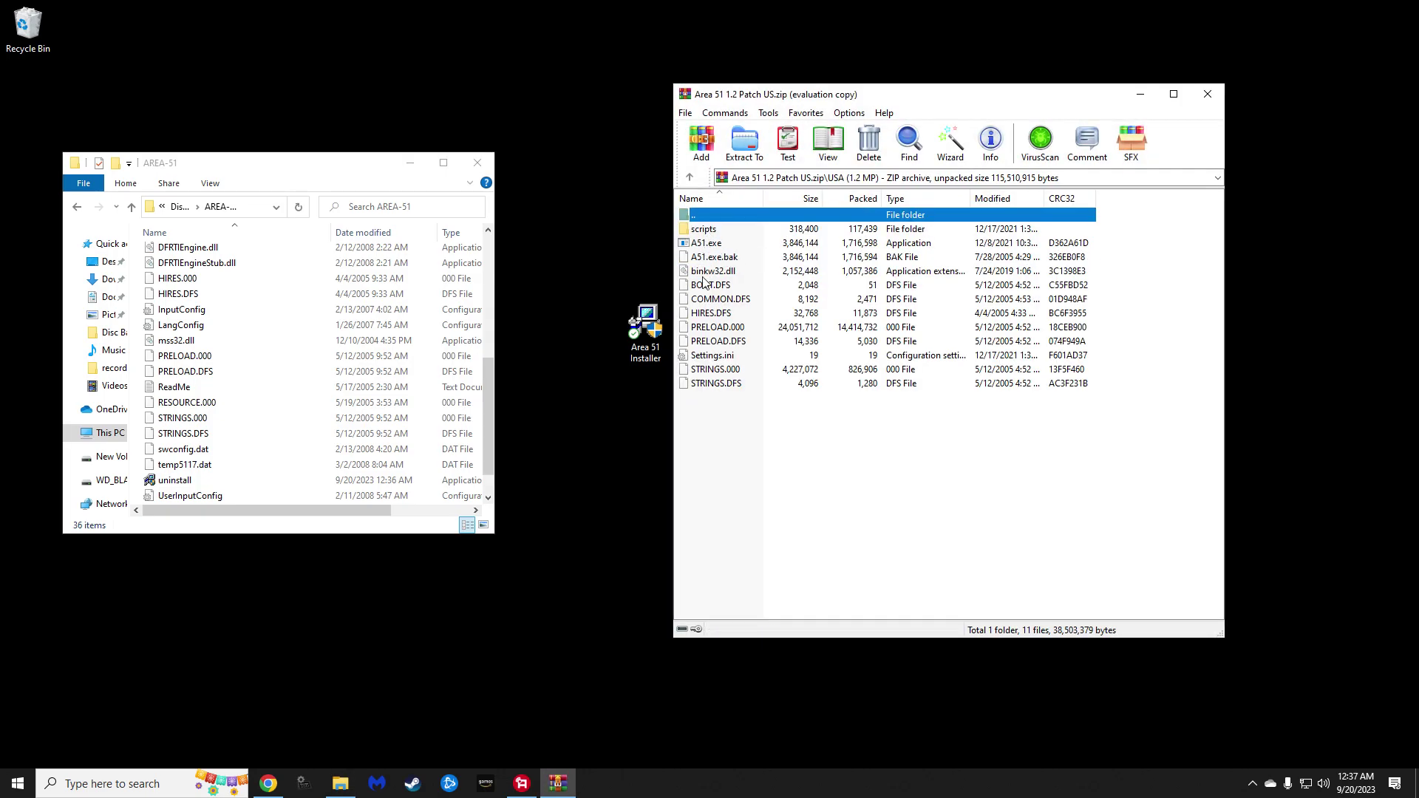
click(689, 178)
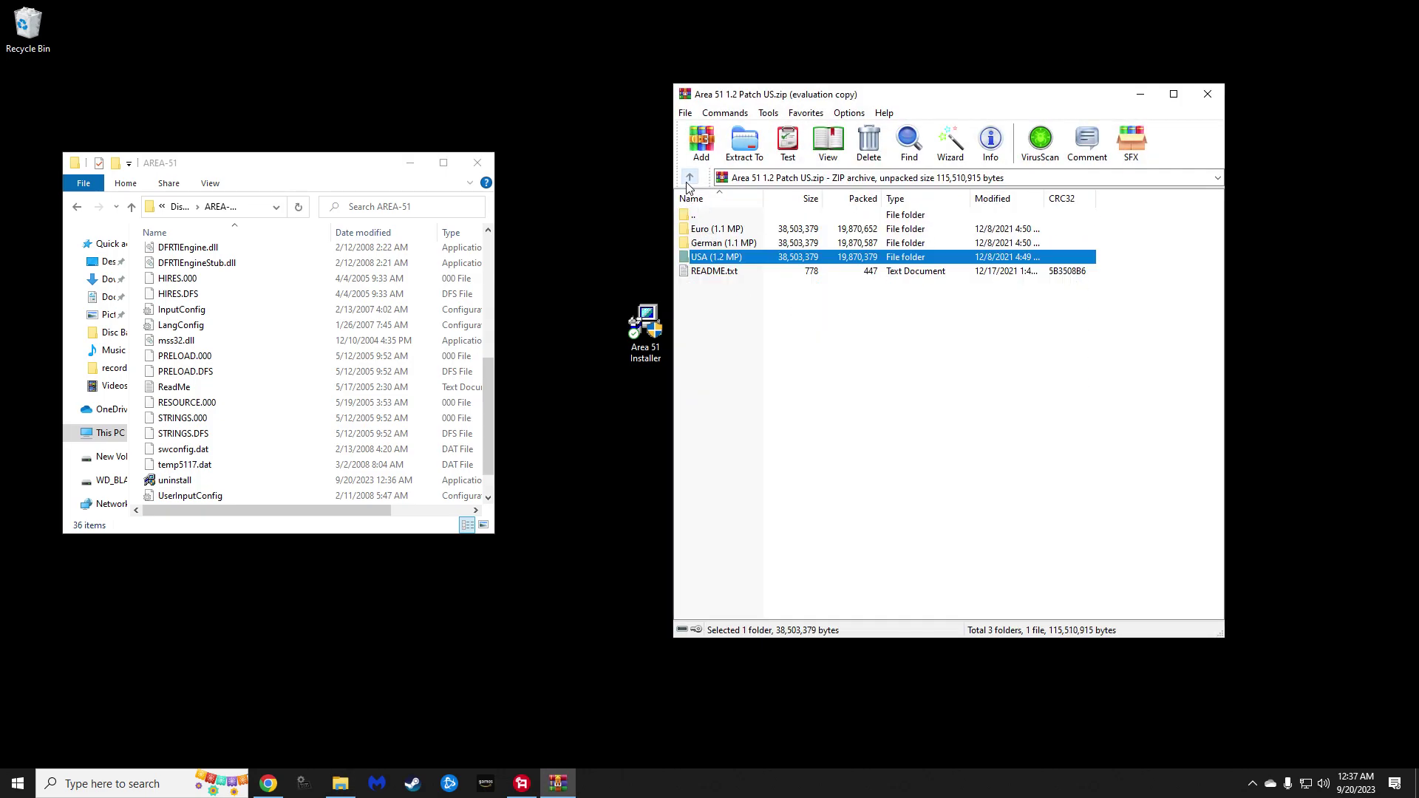
double_click(727, 248)
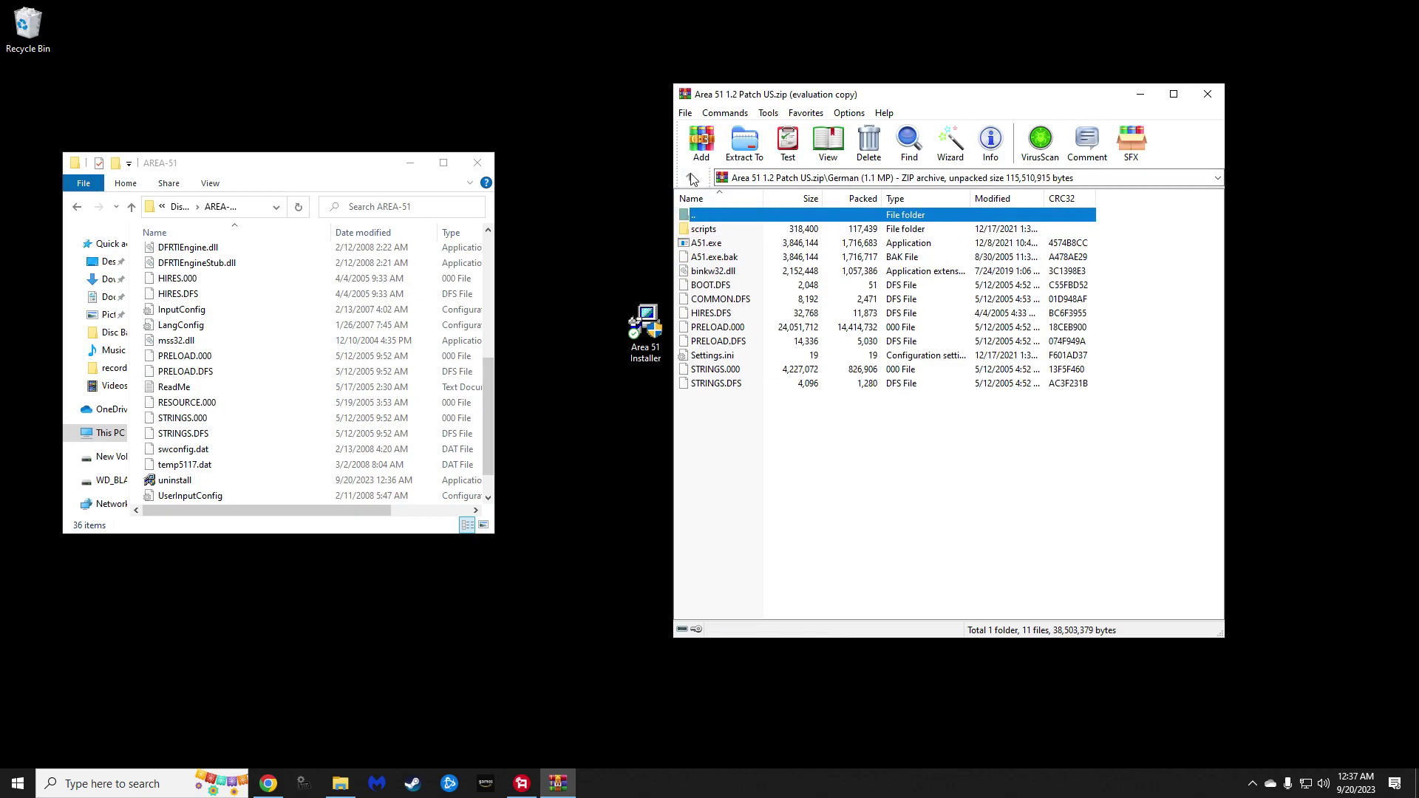
click(689, 177)
Step: Copy all USA (1.2 MP) files into AREA-51, replacing existing files, then close WinRAR
click(739, 258)
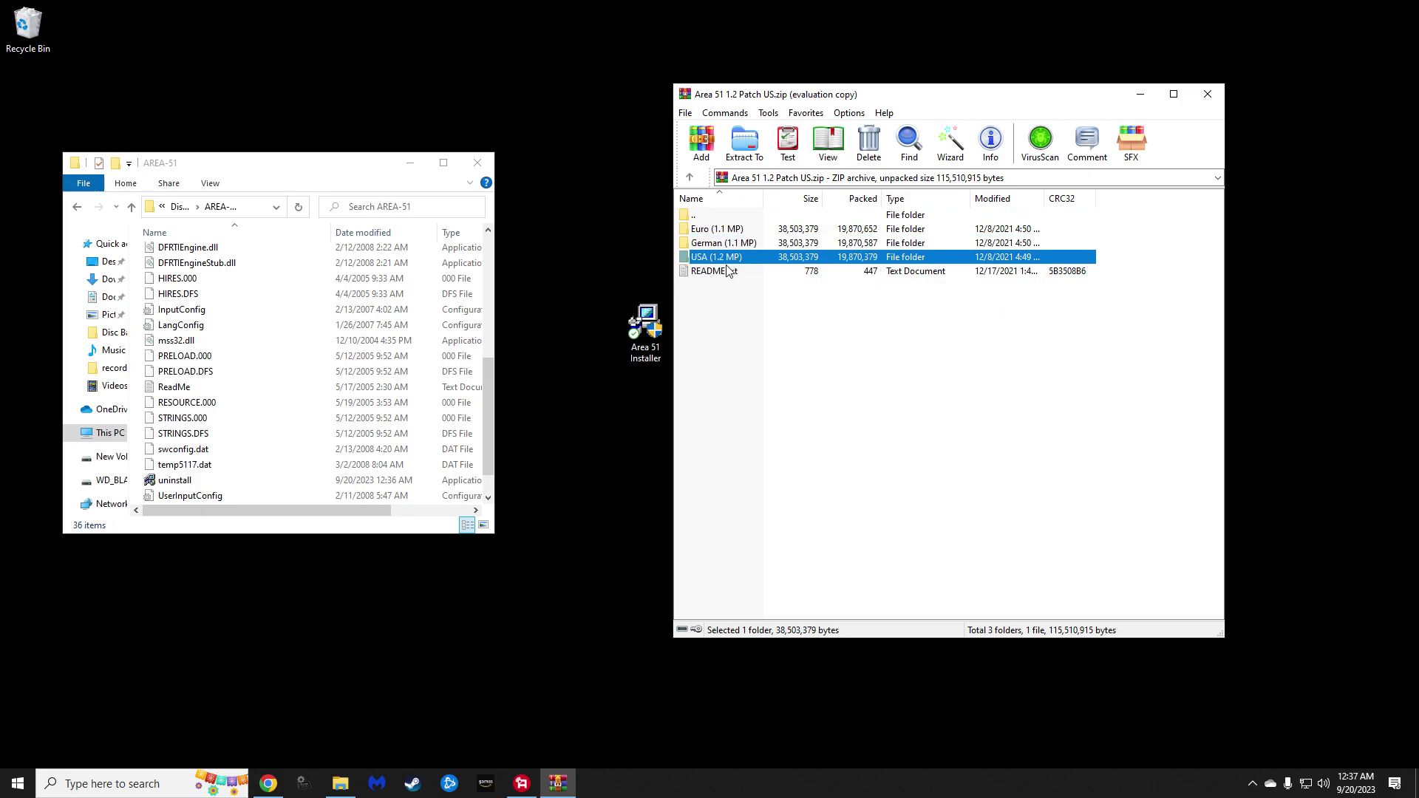
double_click(730, 259)
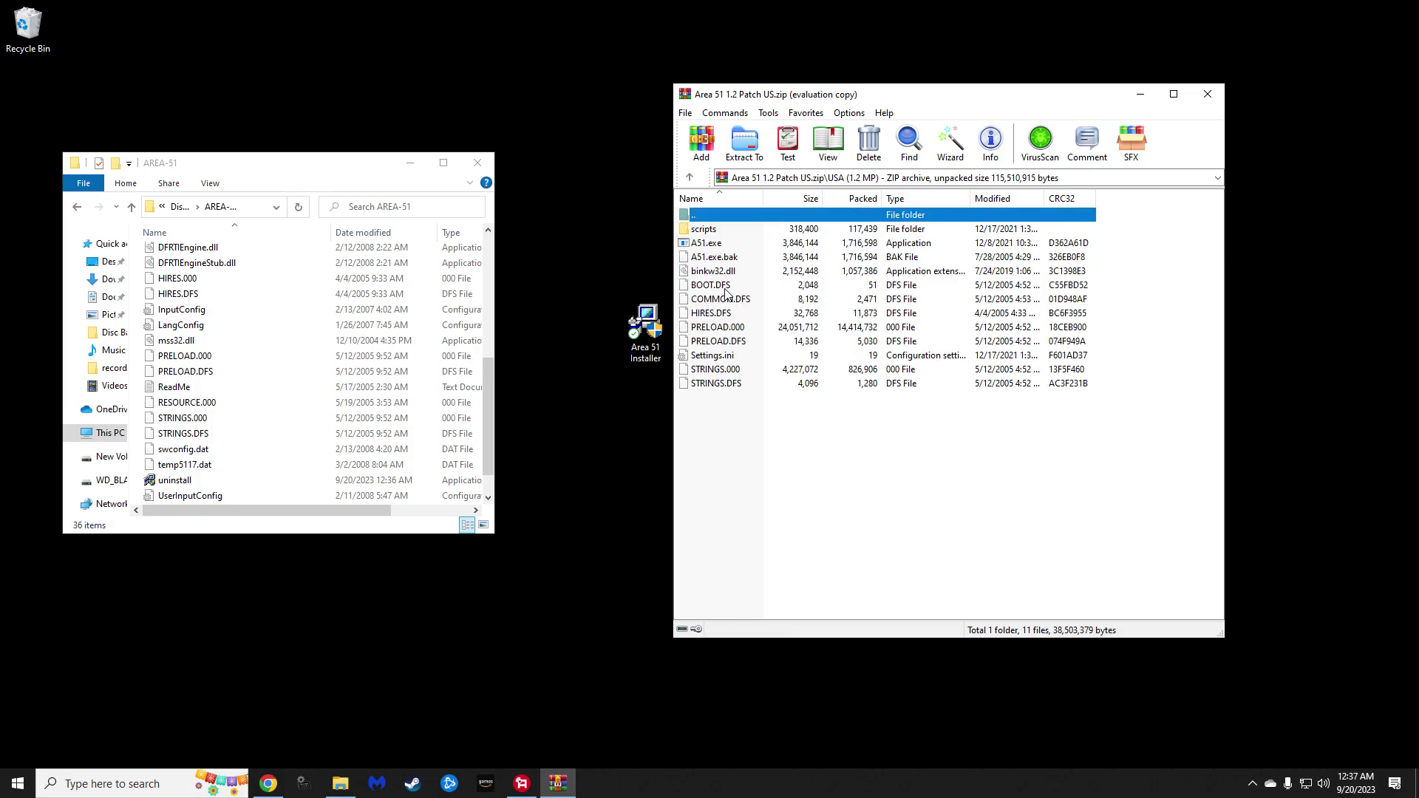
drag(712, 408, 712, 237)
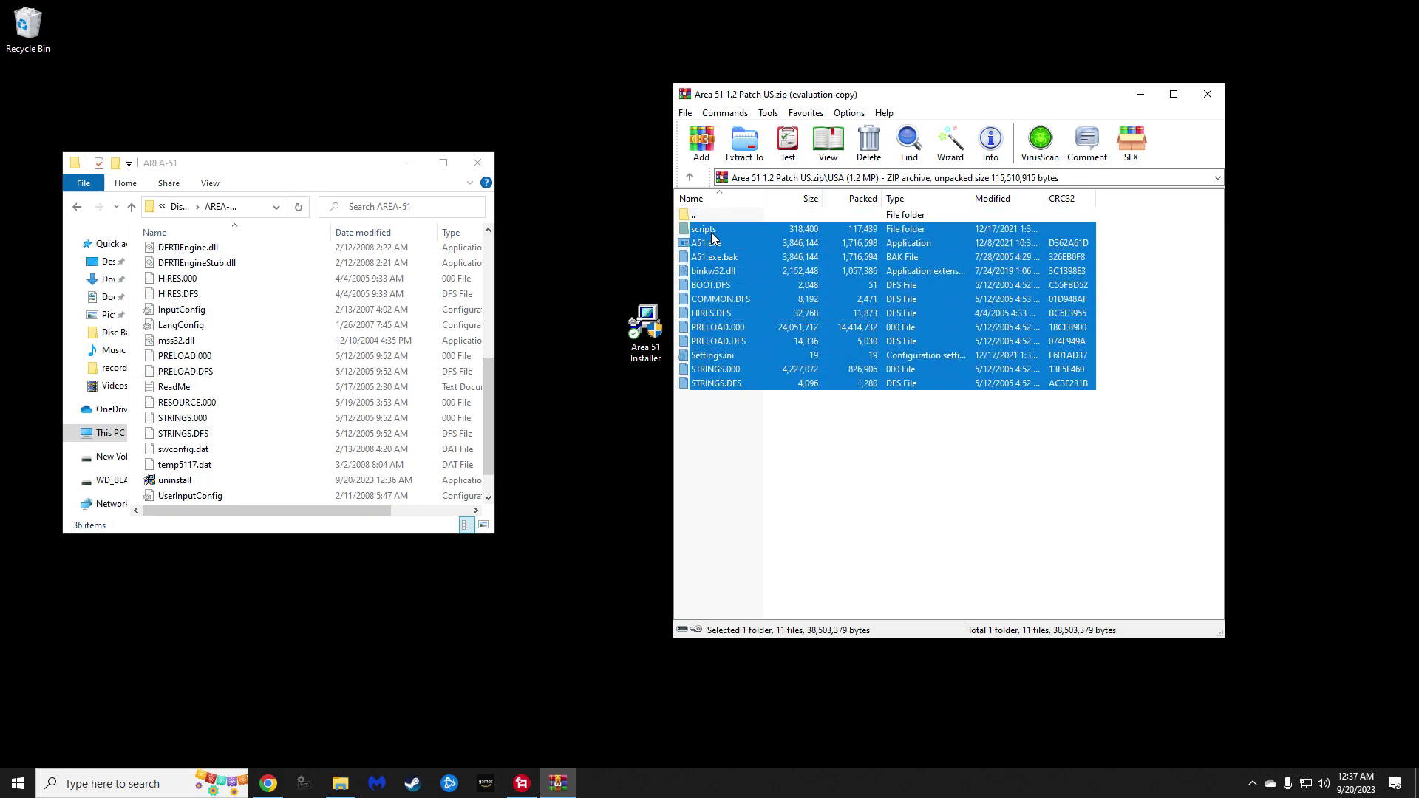
drag(754, 292, 277, 399)
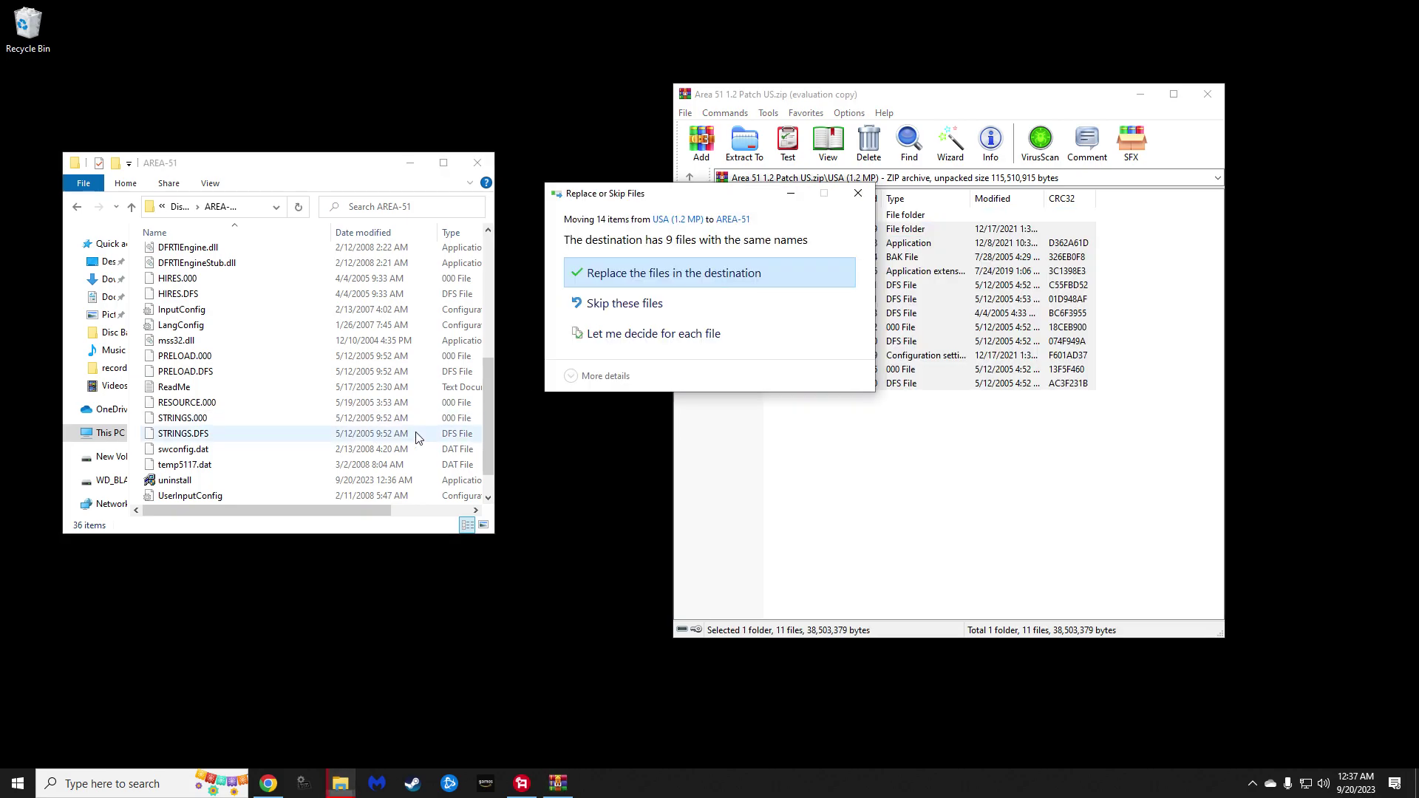
click(623, 279)
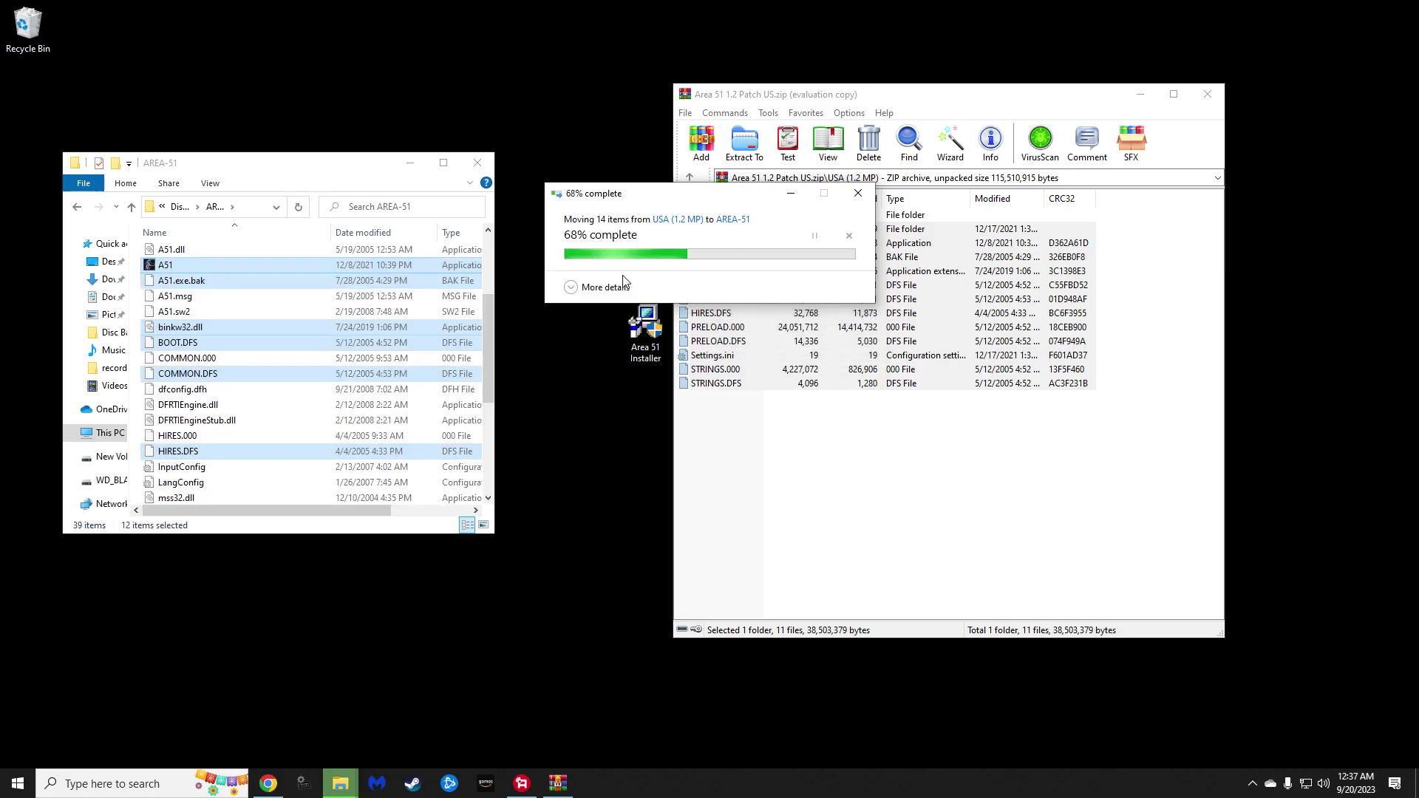
click(925, 444)
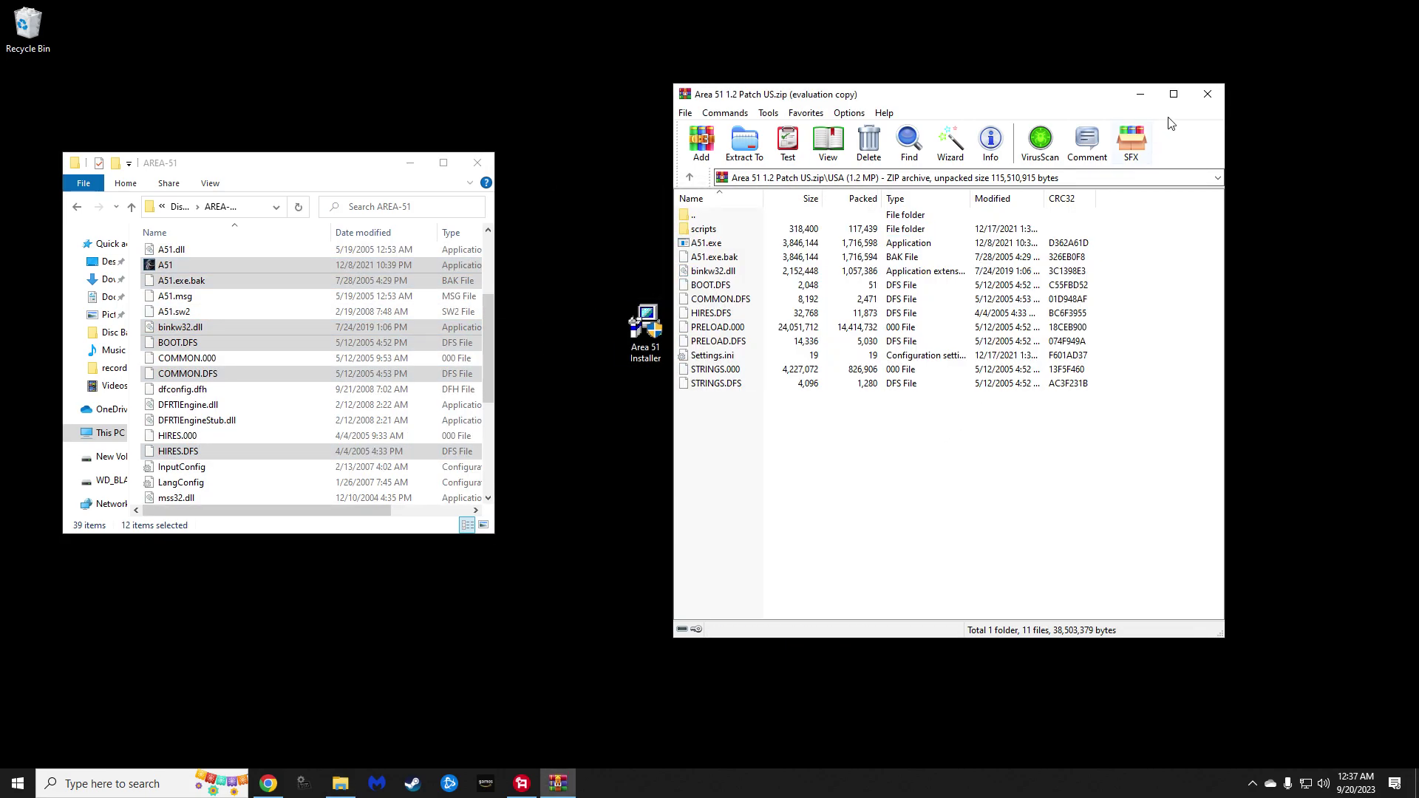
click(1207, 94)
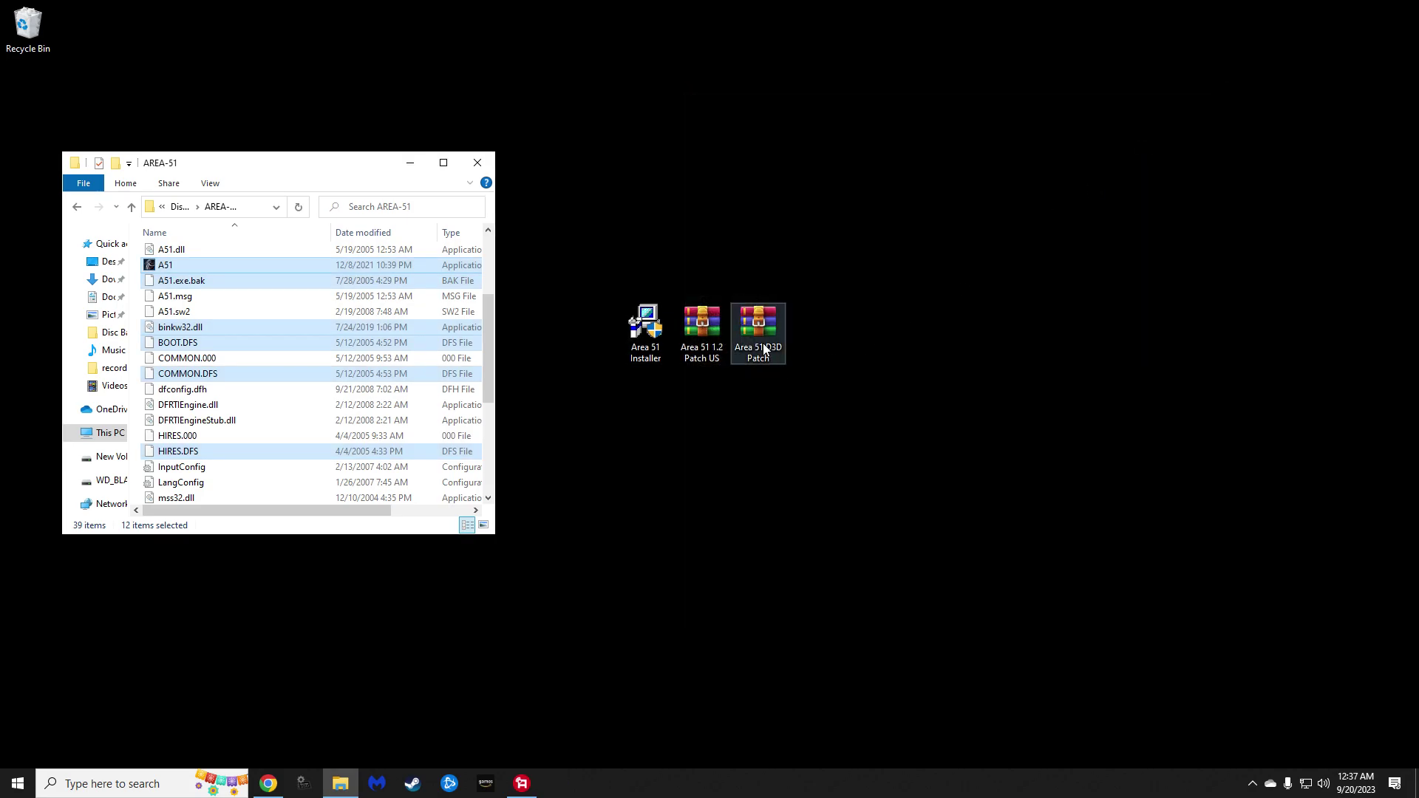
Step: Copy all nine Area 51 D3D Patch files into AREA-51, replacing the matching ones
double_click(763, 343)
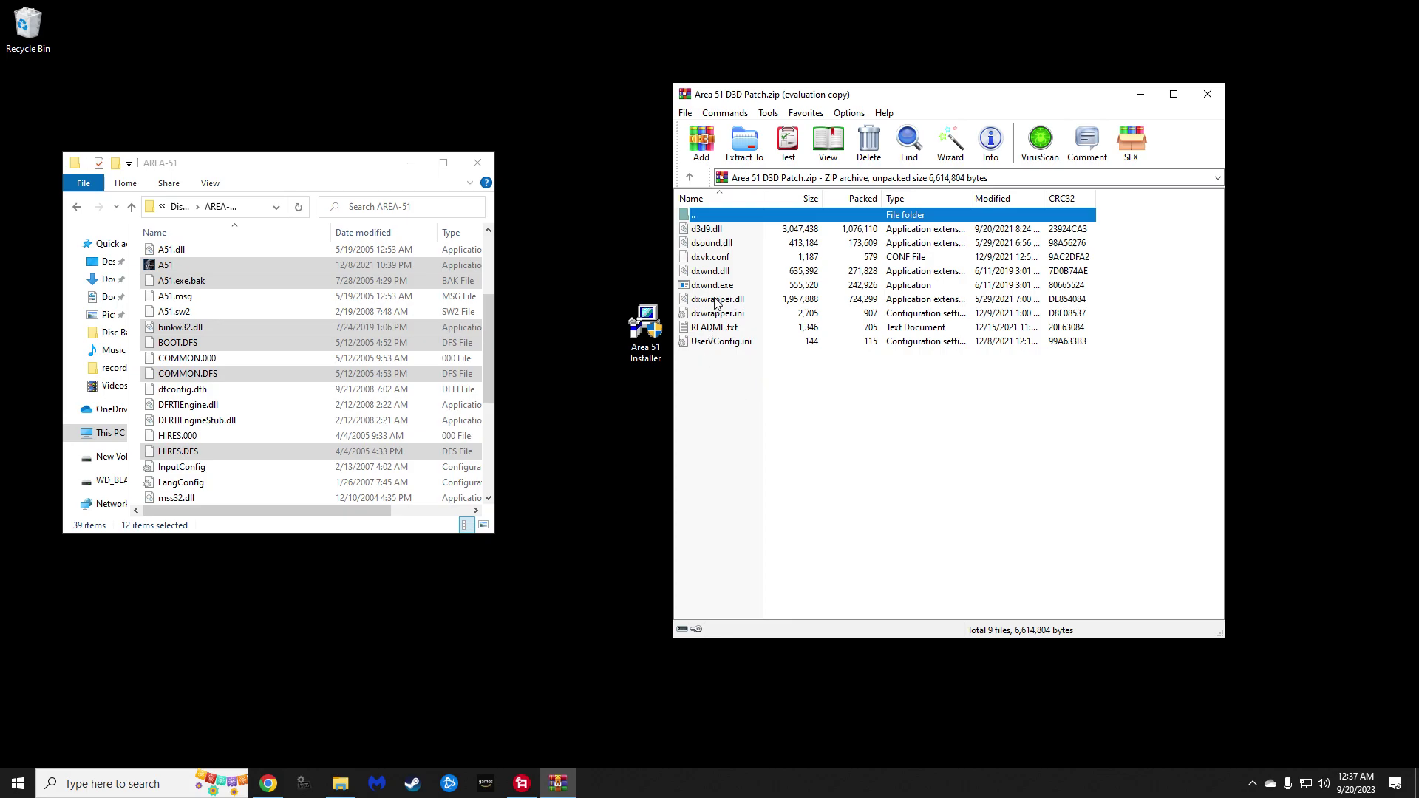
drag(707, 379, 708, 235)
drag(766, 296, 290, 416)
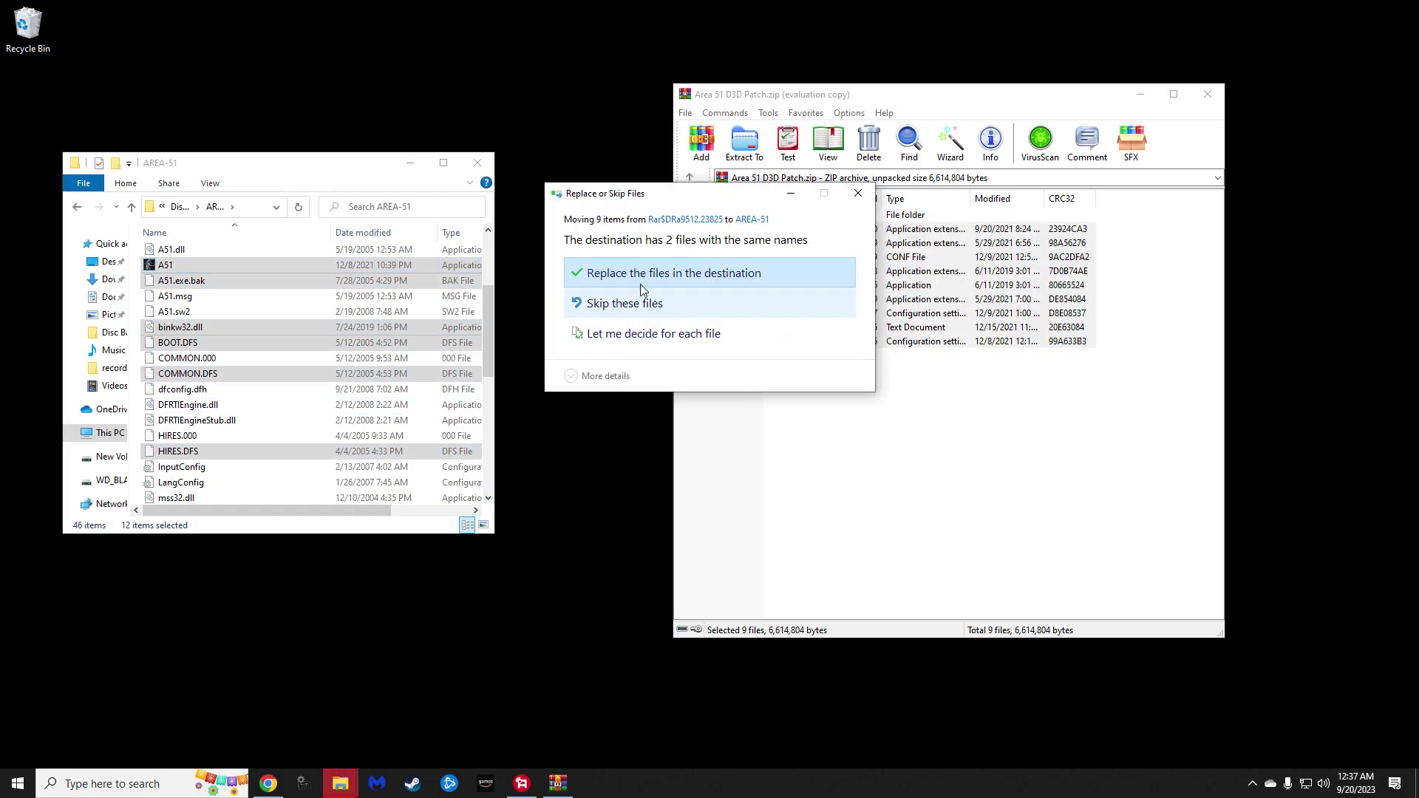
click(643, 273)
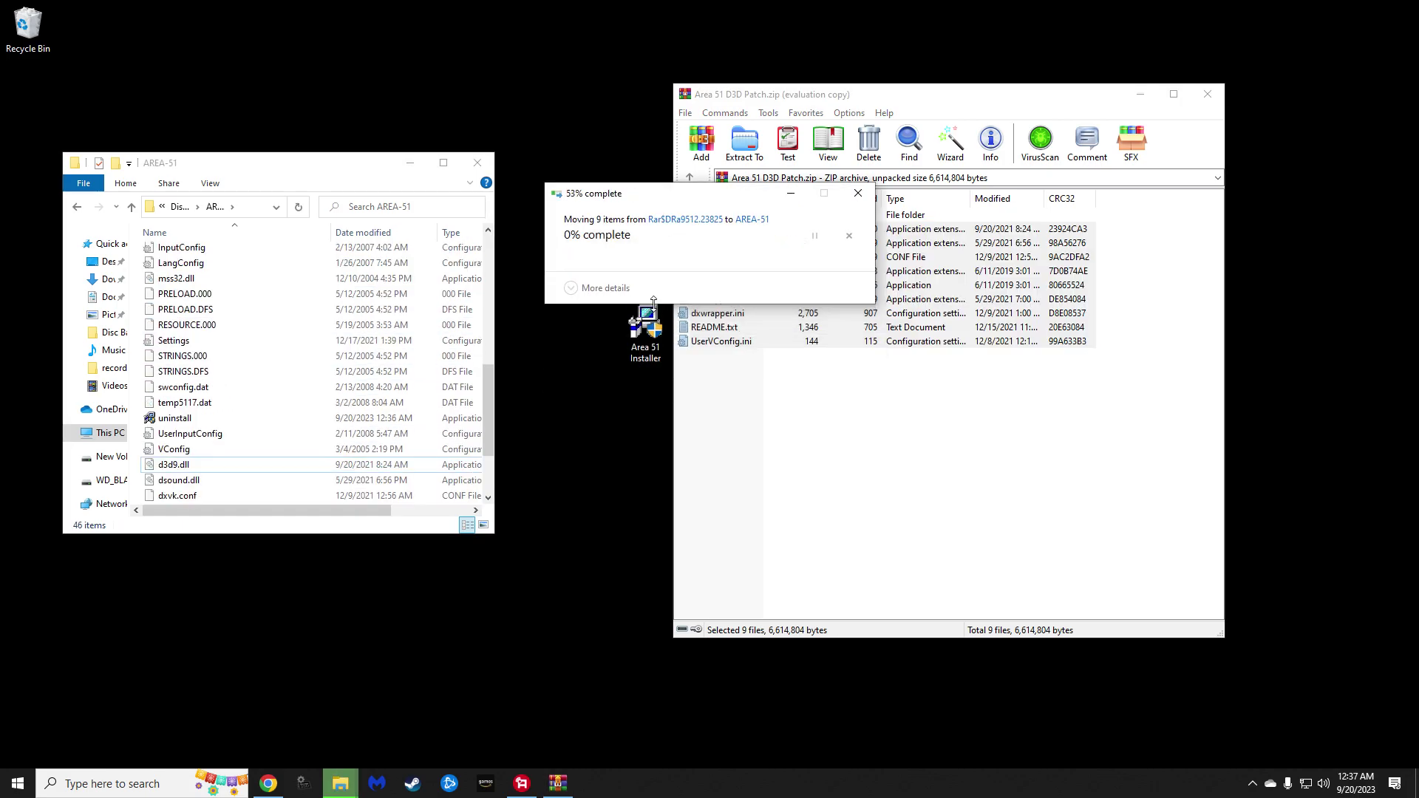
click(818, 414)
Step: Close WinRAR and center the AREA-51 folder window, scrolled back to the top
click(1207, 93)
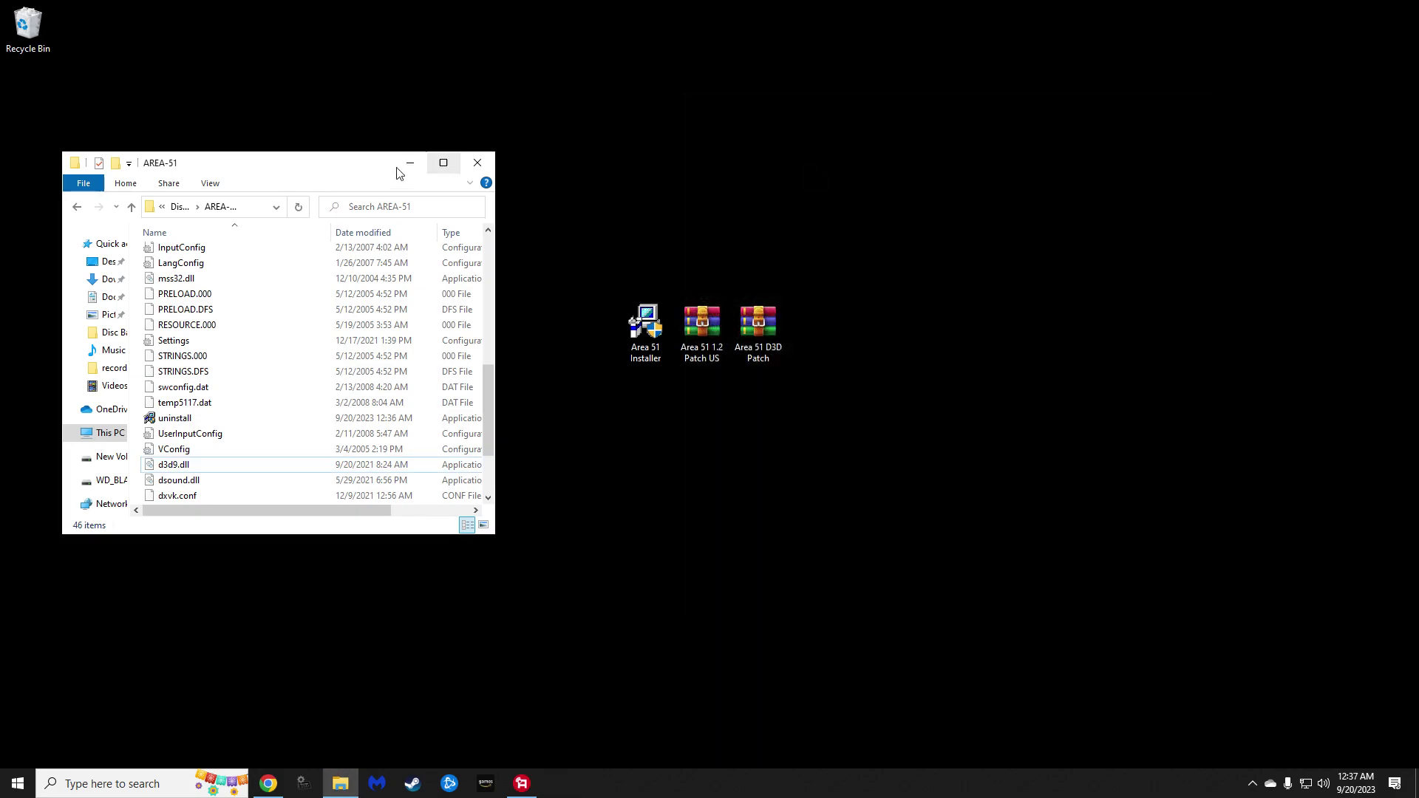
drag(286, 167, 592, 169)
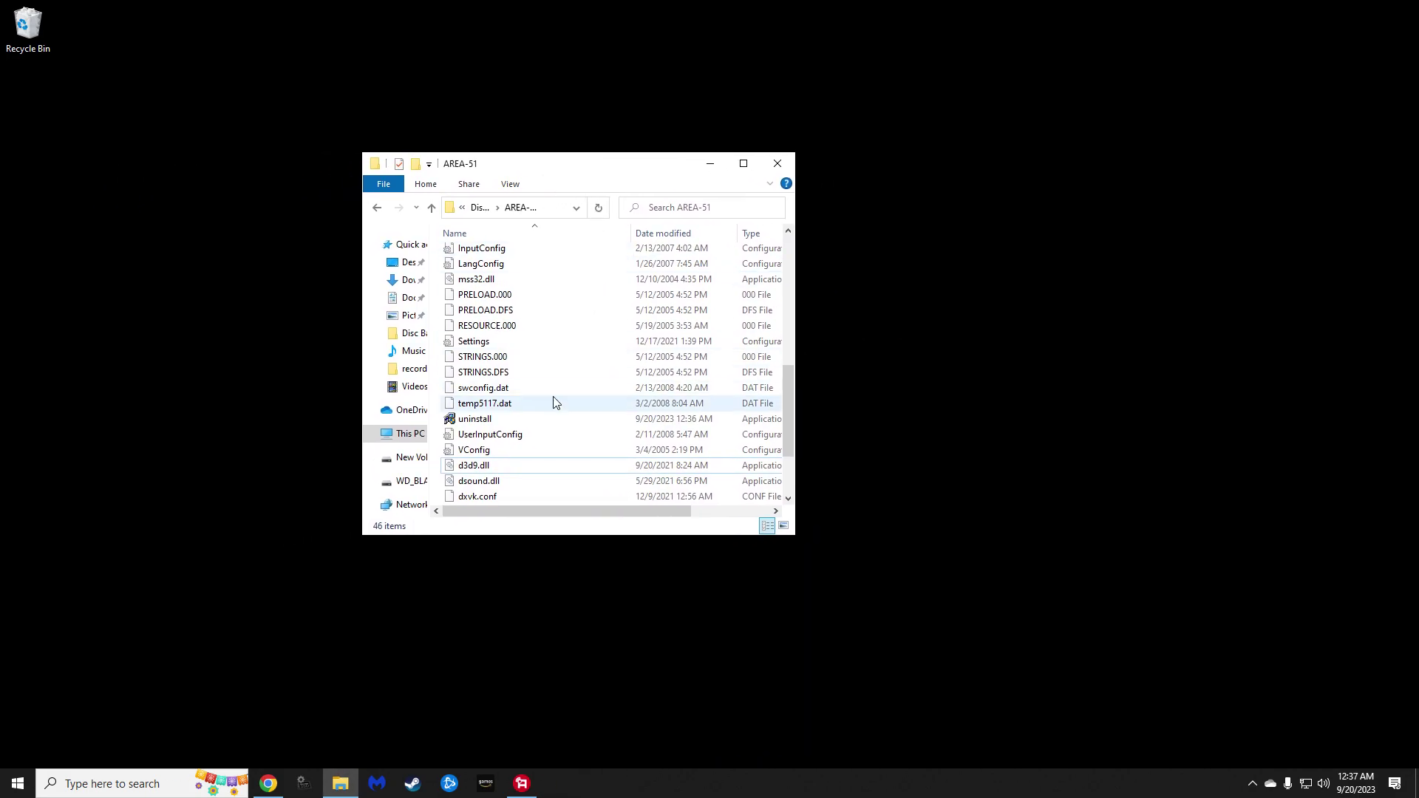
scroll(552, 402, up, 6)
scroll(552, 402, up, 1)
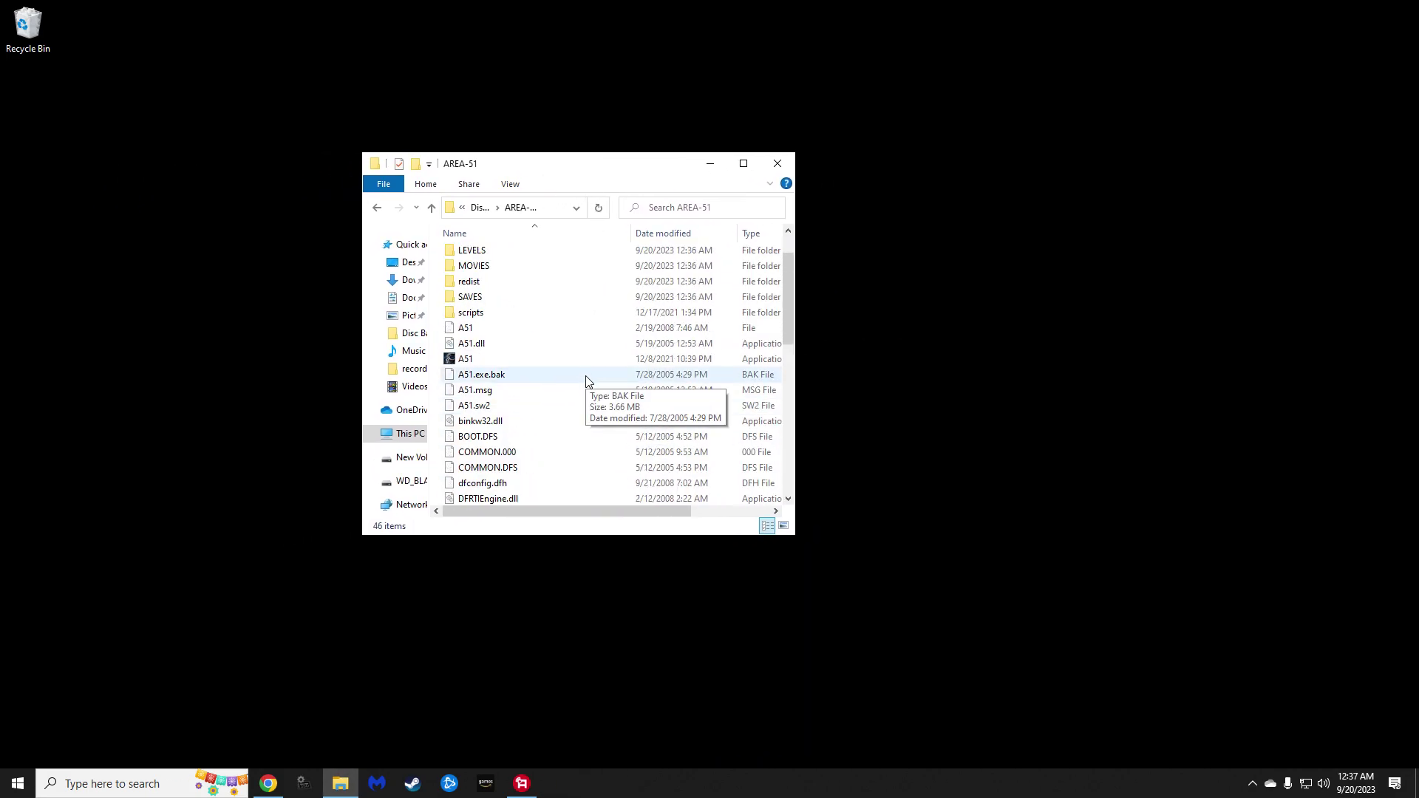
Step: Set A51.exe to run in Windows XP (Service Pack 2) compatibility mode and apply
click(488, 365)
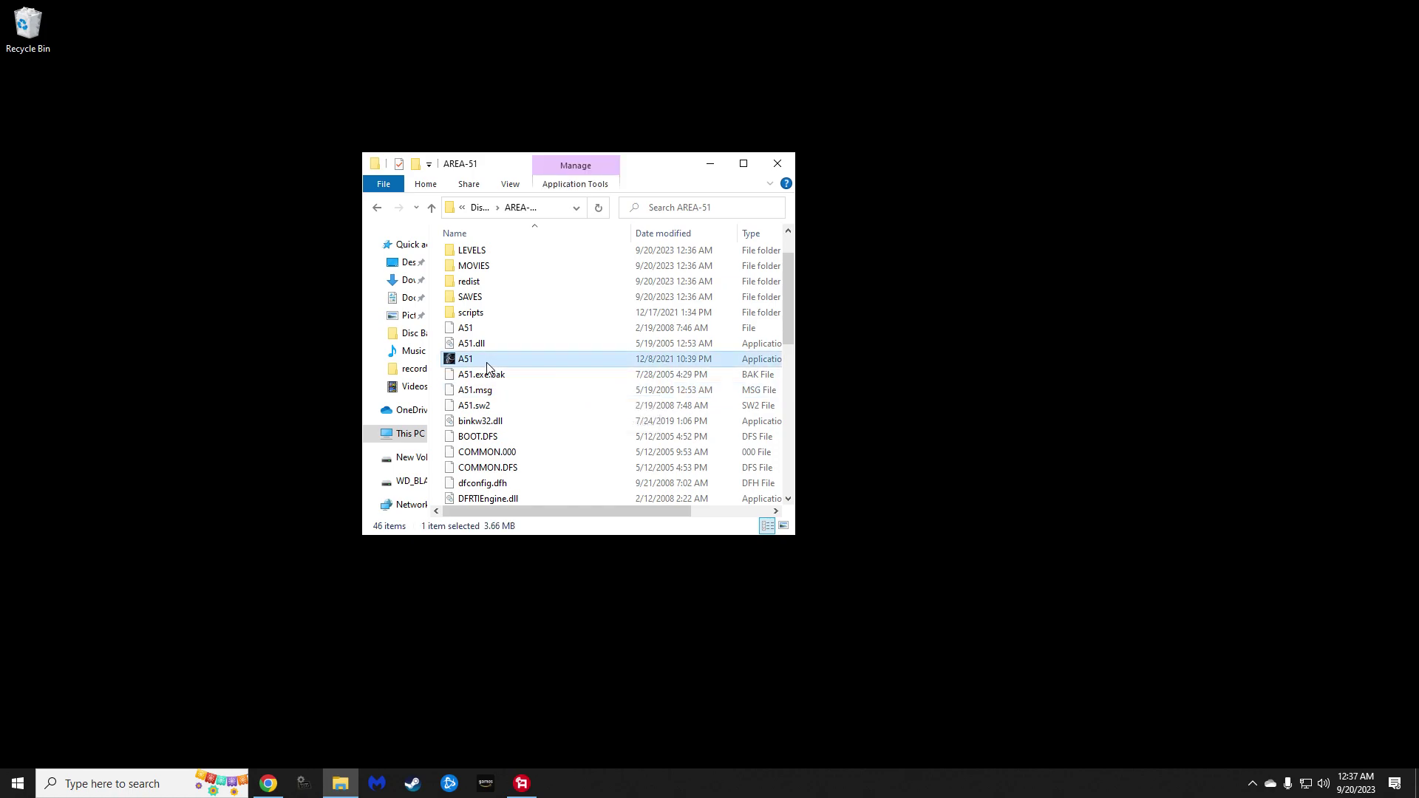
right_click(486, 363)
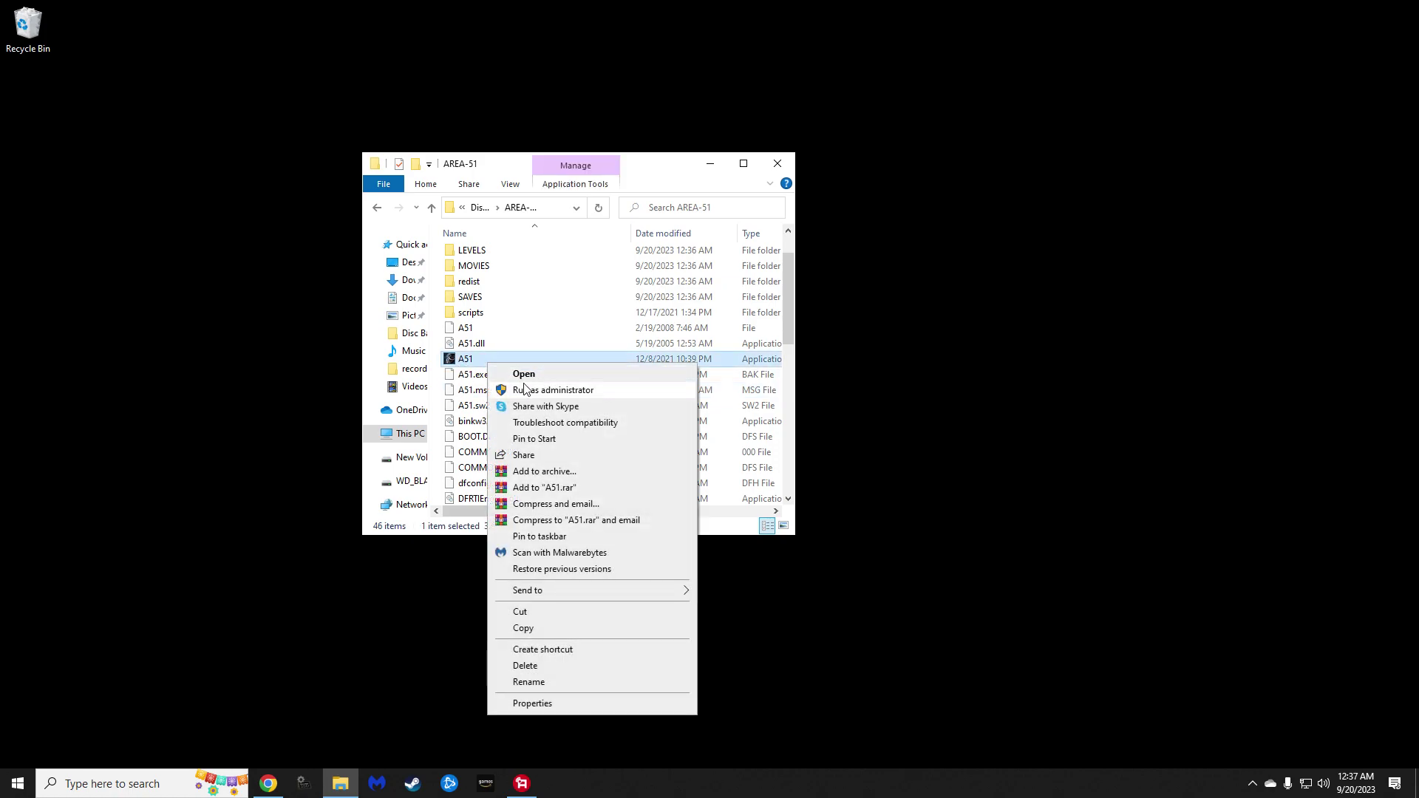
click(533, 704)
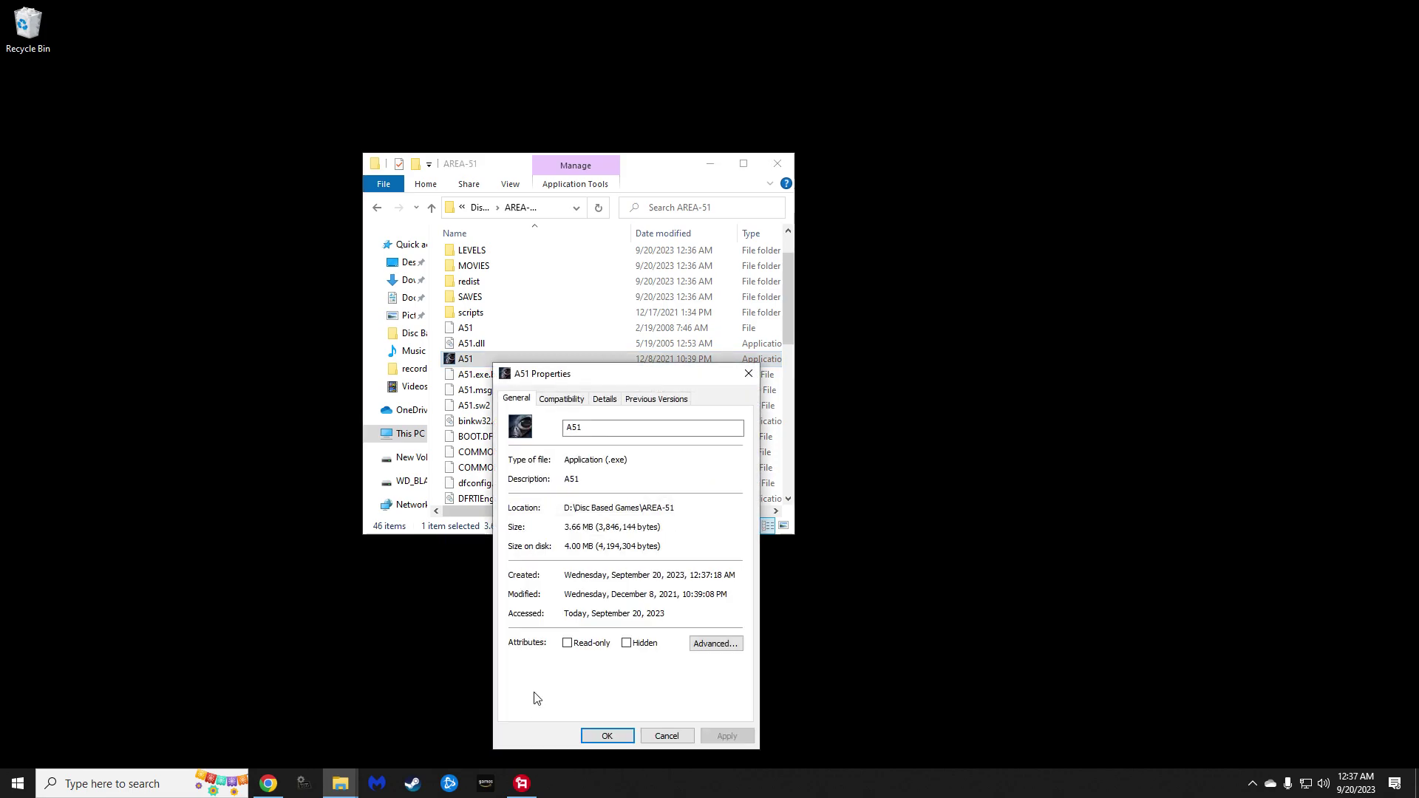
click(560, 399)
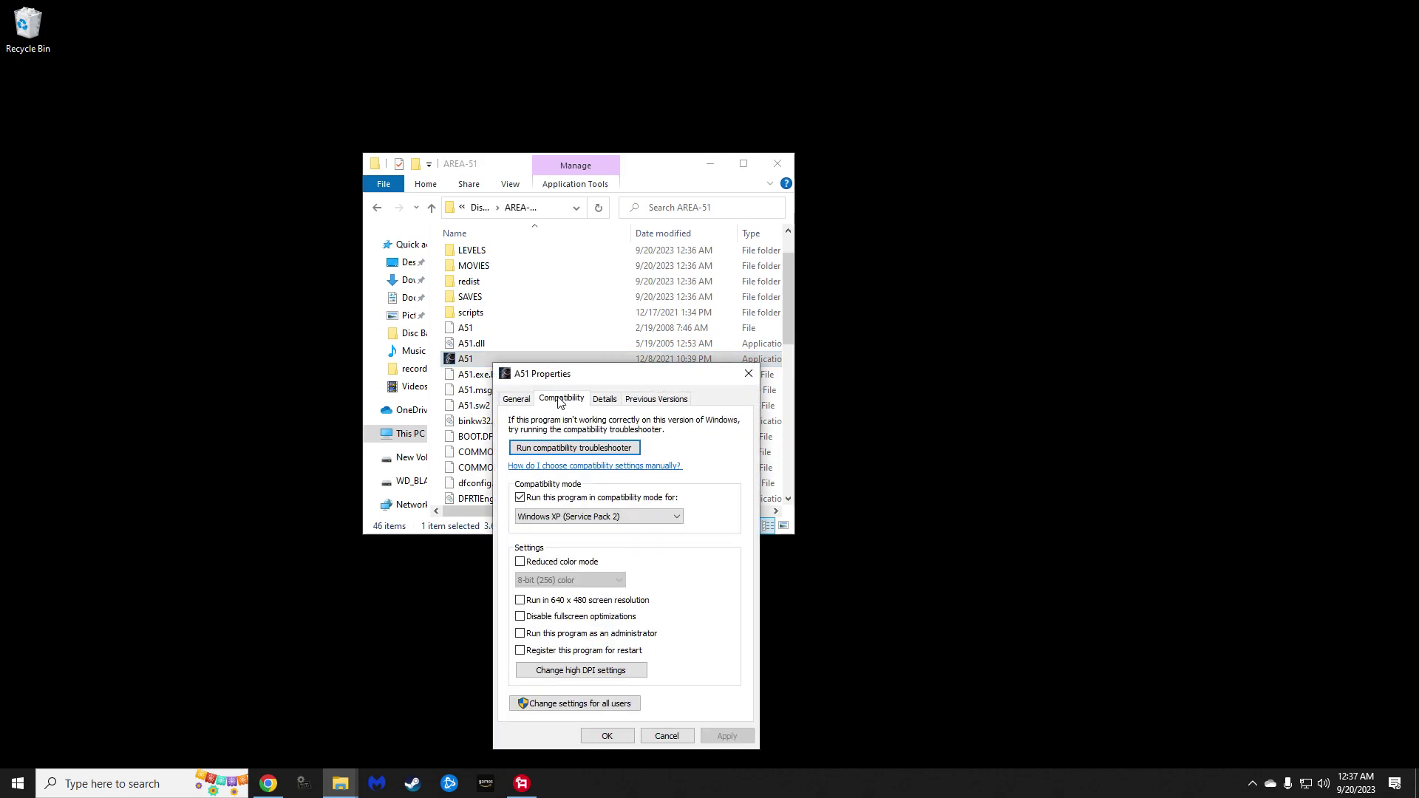
click(559, 516)
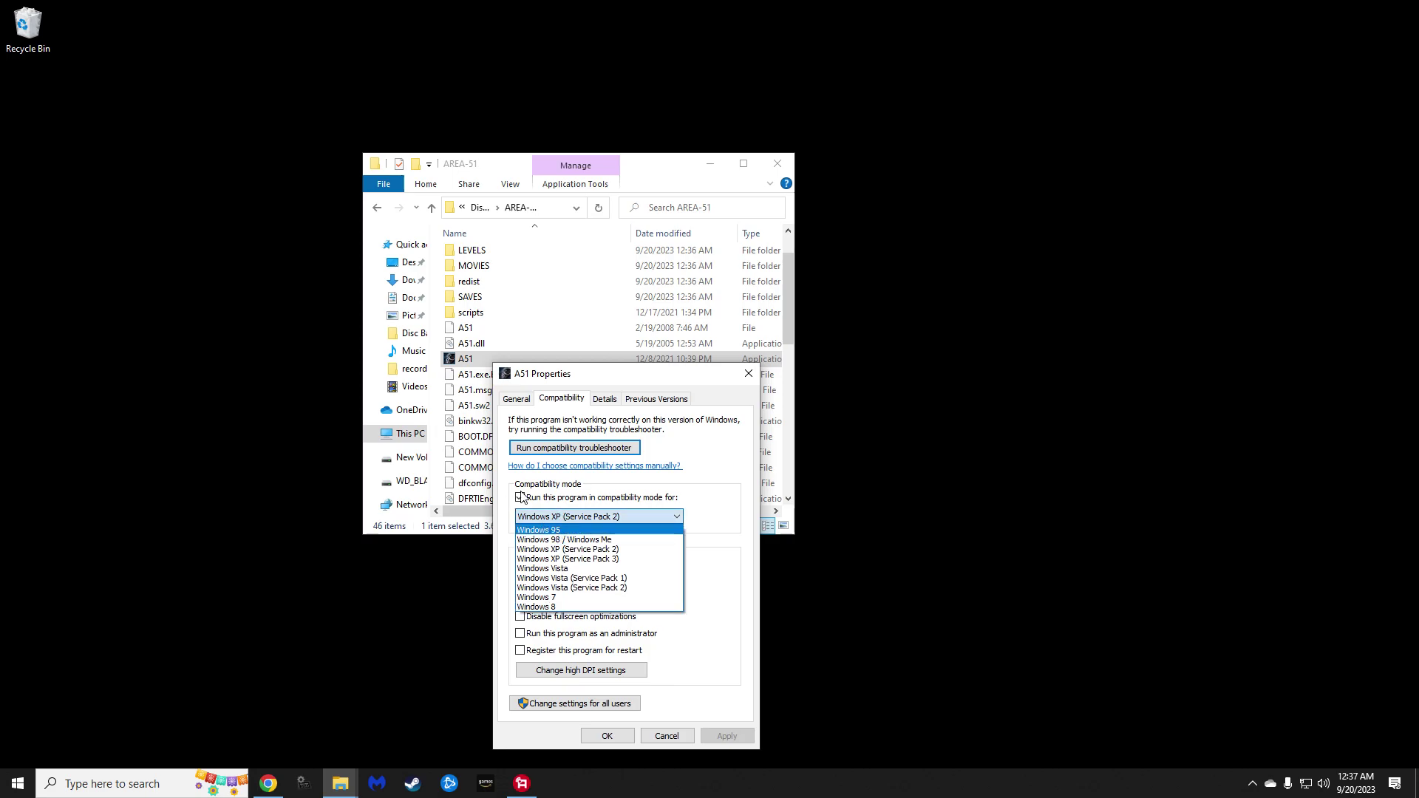
click(554, 551)
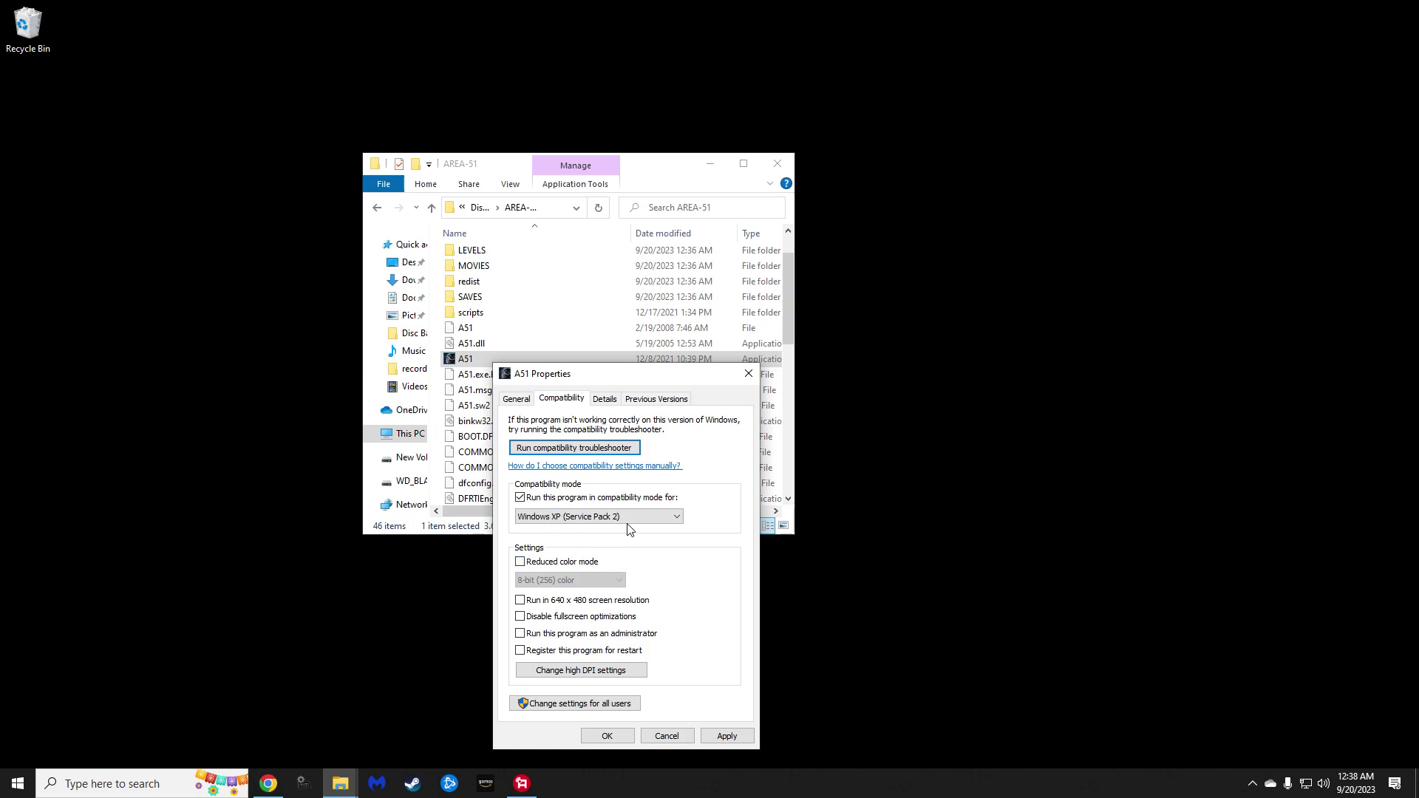
click(728, 733)
click(618, 736)
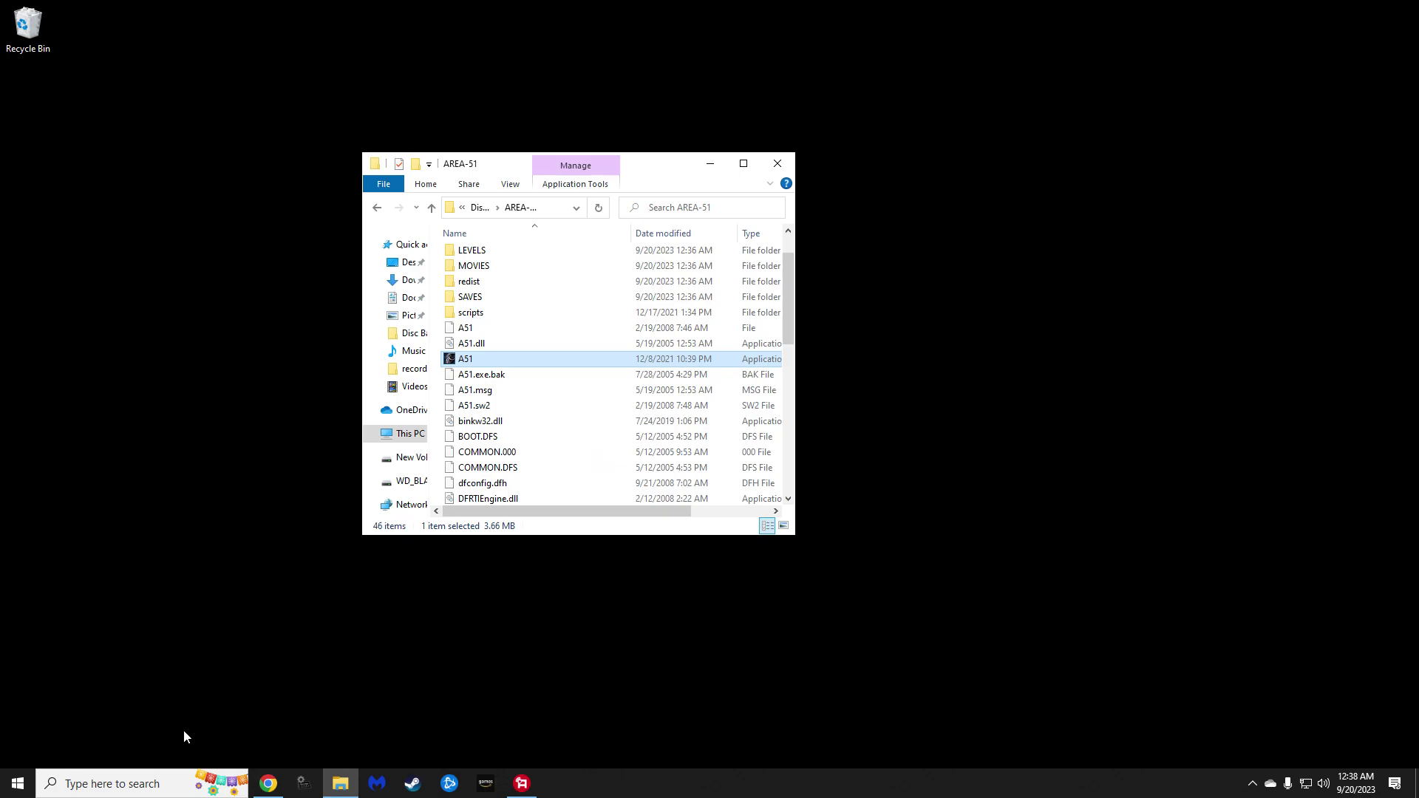
Step: Find Control Panel by searching 'con', then go to Programs > Turn Windows features on or off
key(super)
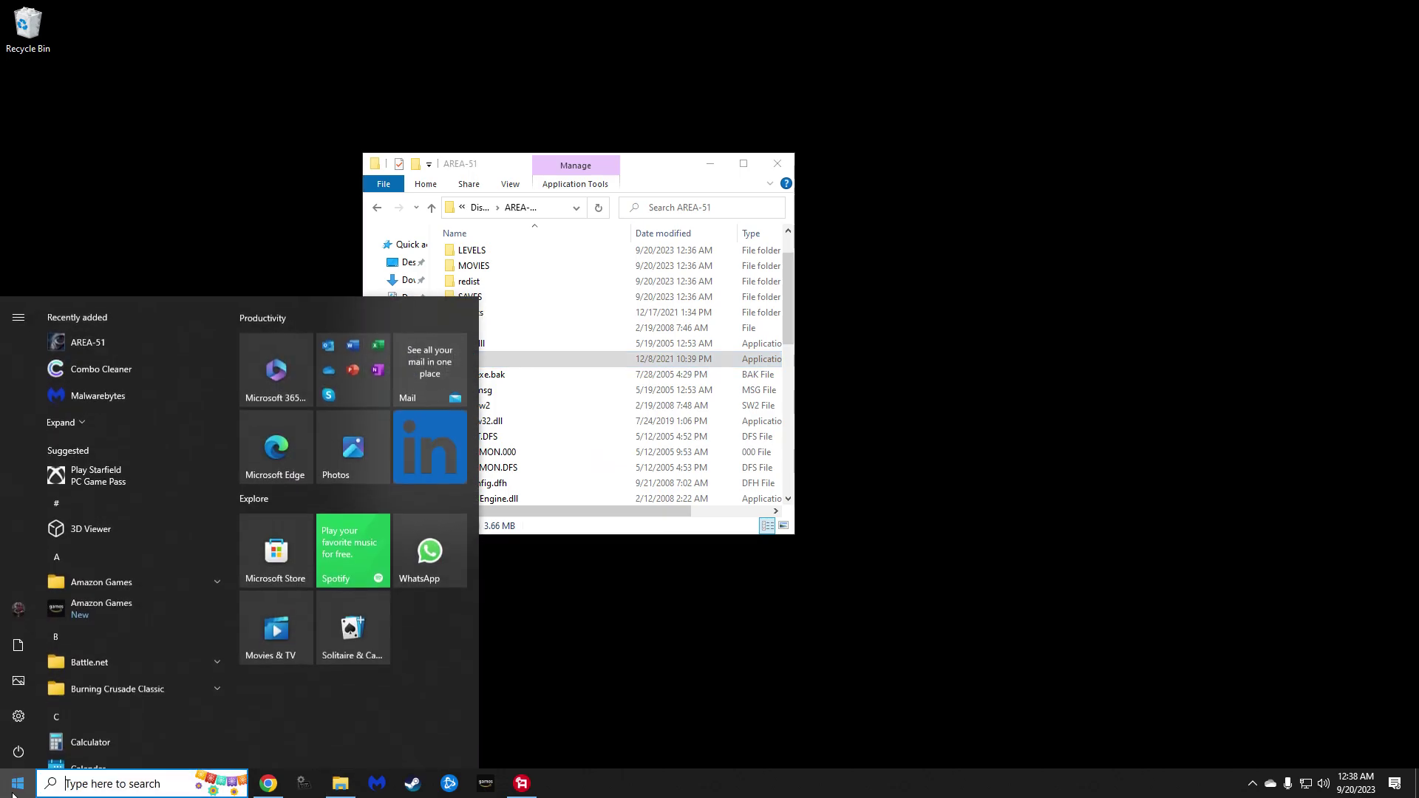
click(67, 782)
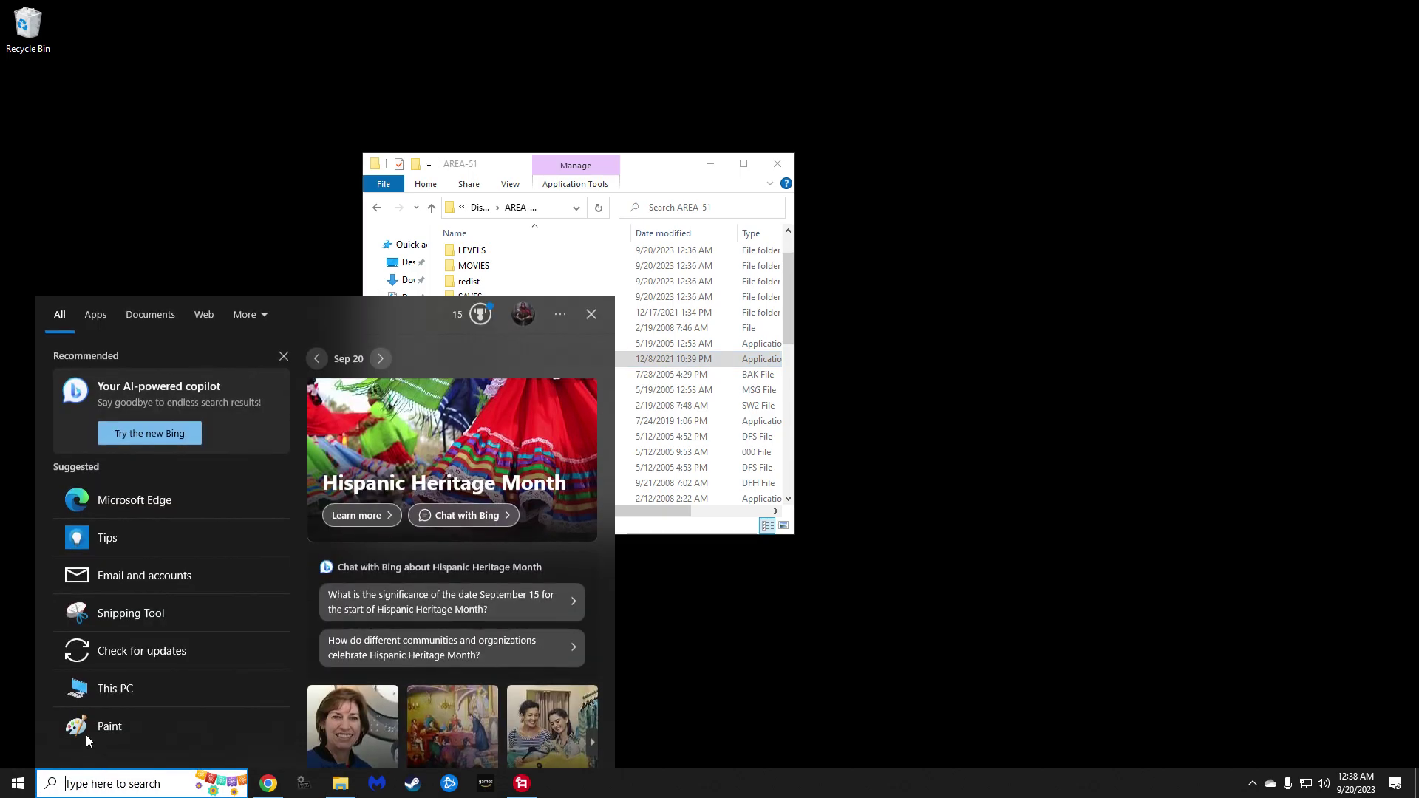
text(con)
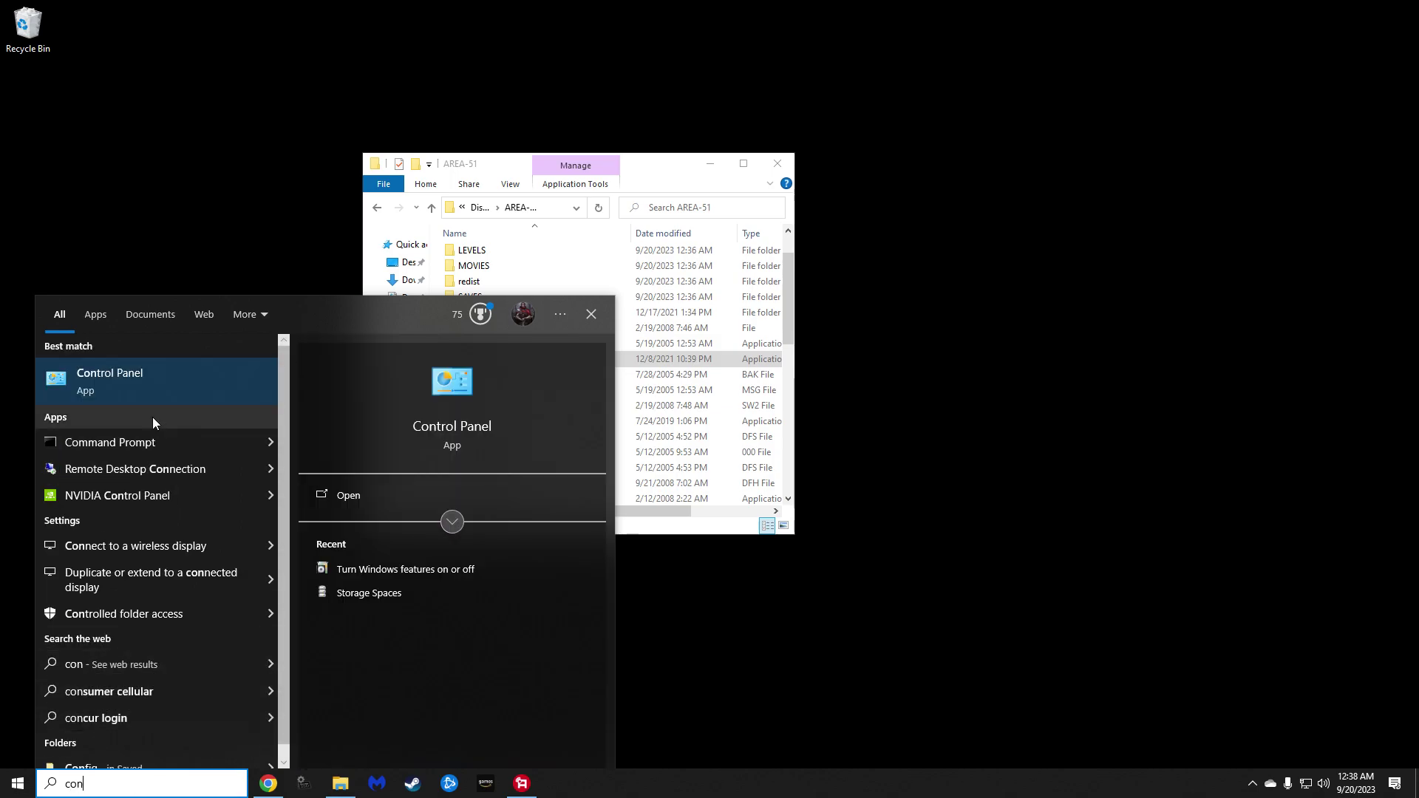
click(136, 371)
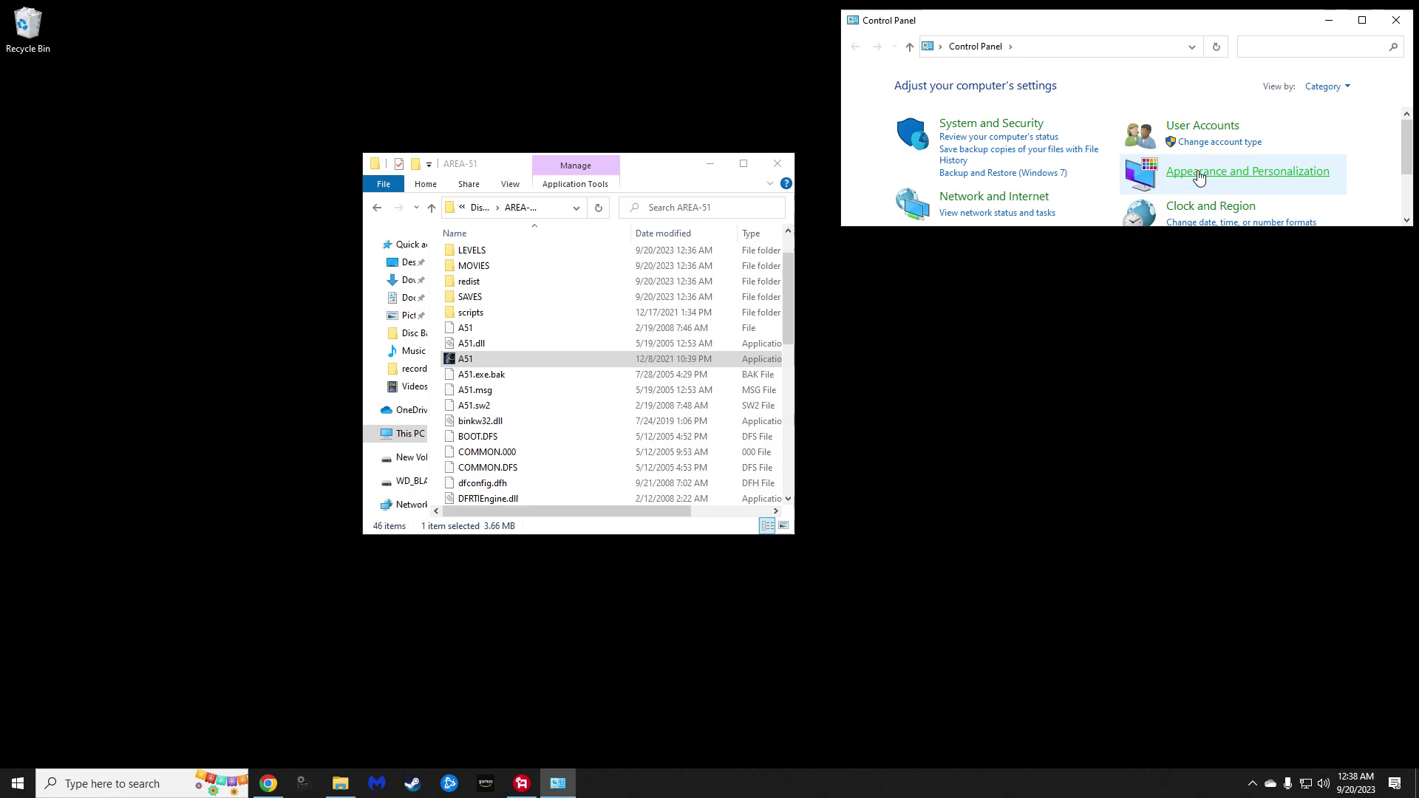
drag(1141, 229, 1131, 404)
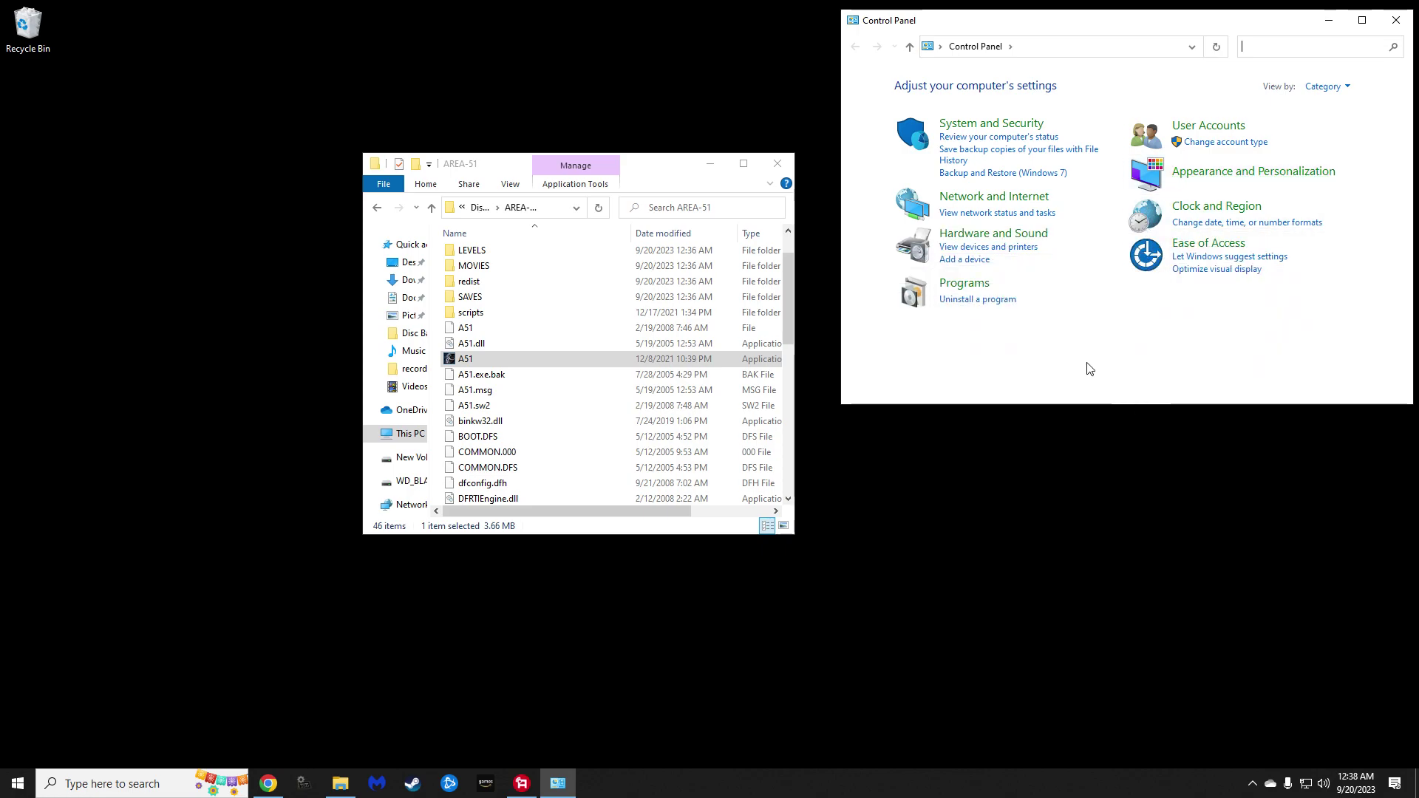
click(971, 292)
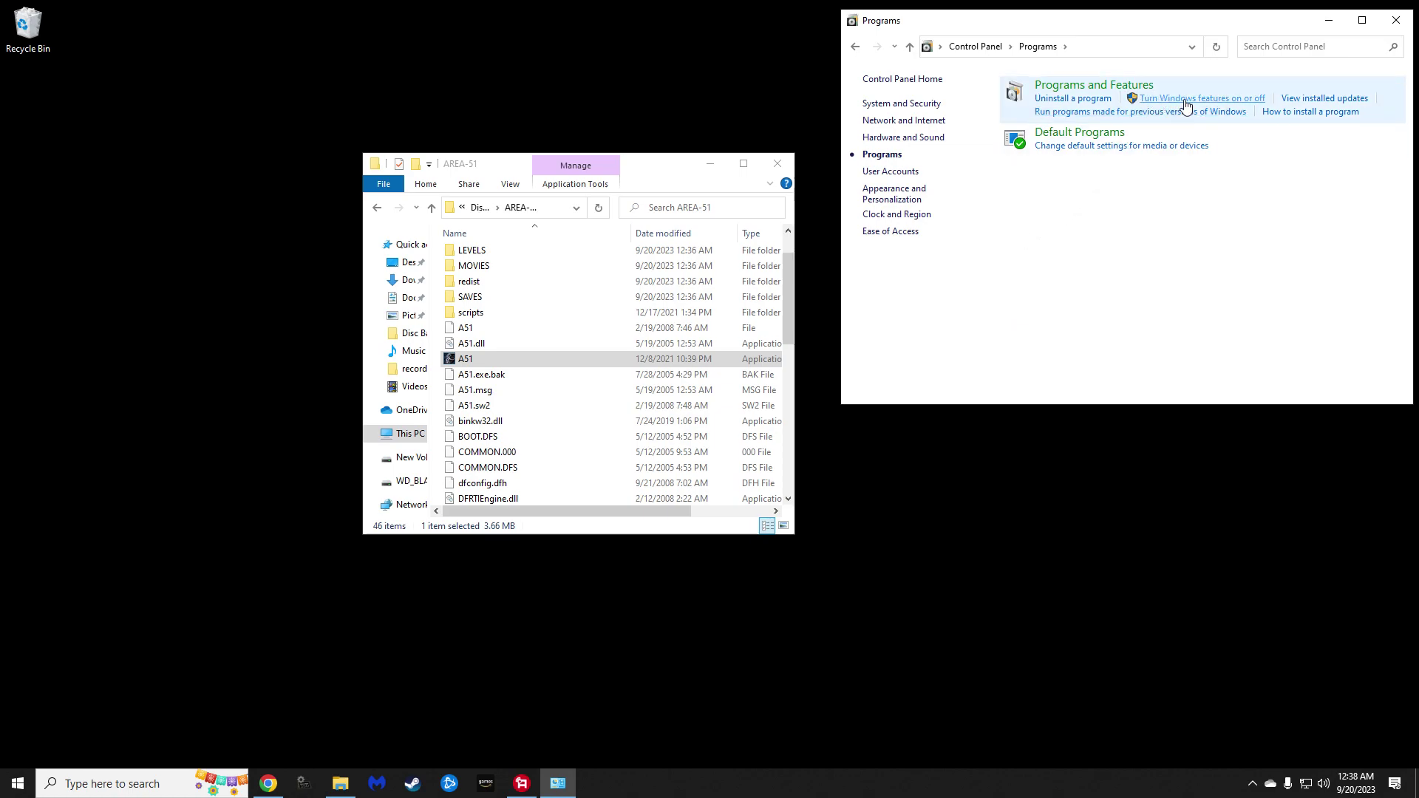
click(1186, 101)
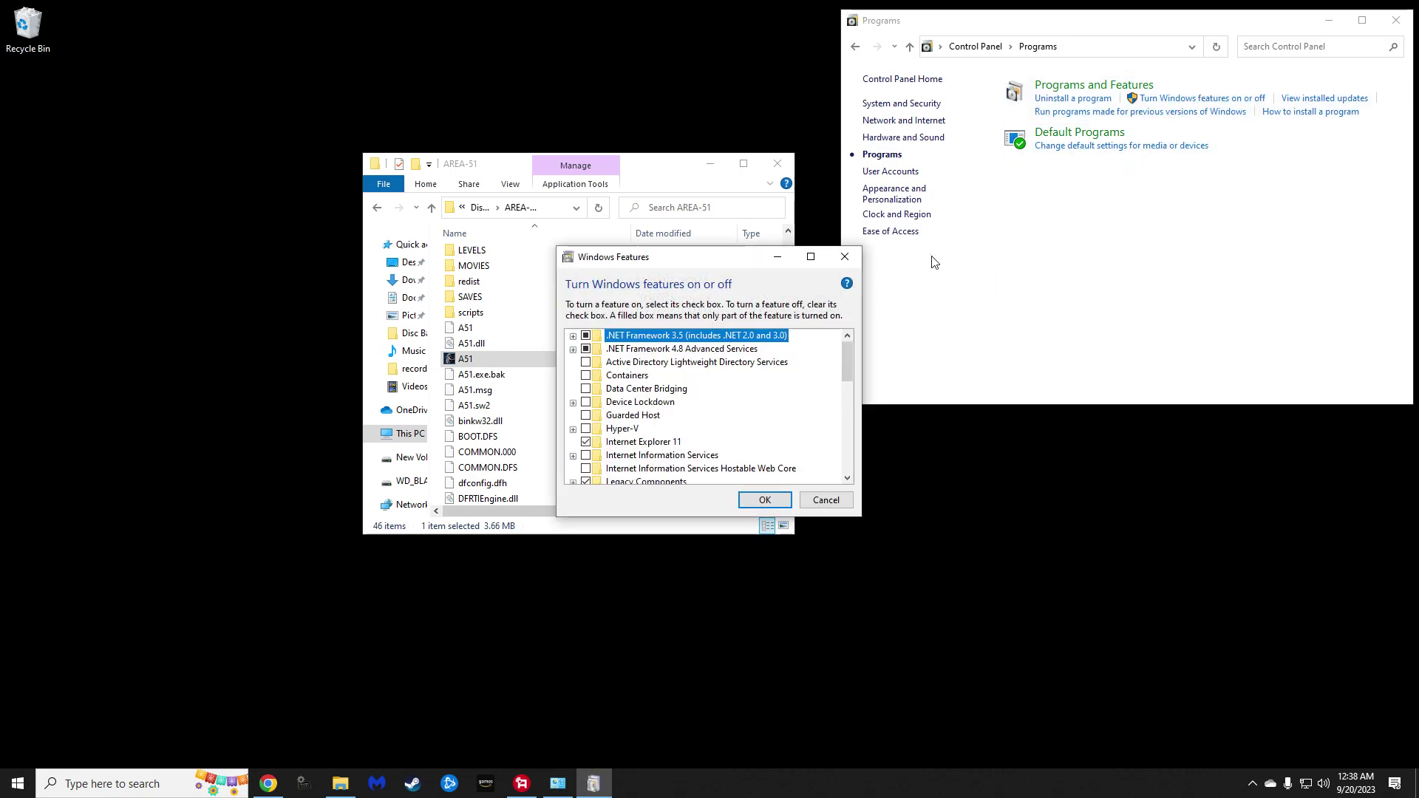
Step: Turn on DirectPlay under Legacy Components in Windows Features and confirm with OK
scroll(759, 427, down, 1)
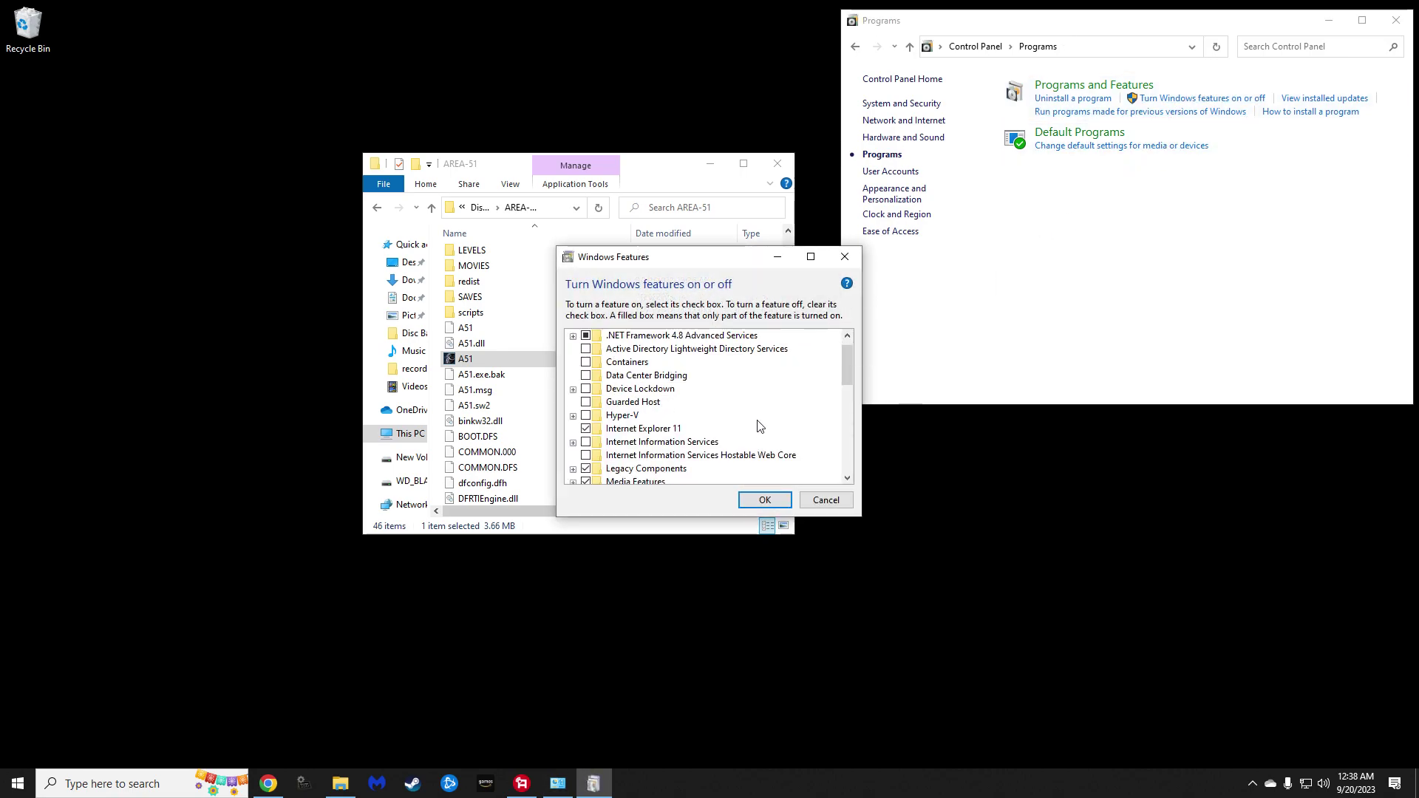
scroll(780, 393, down, 1)
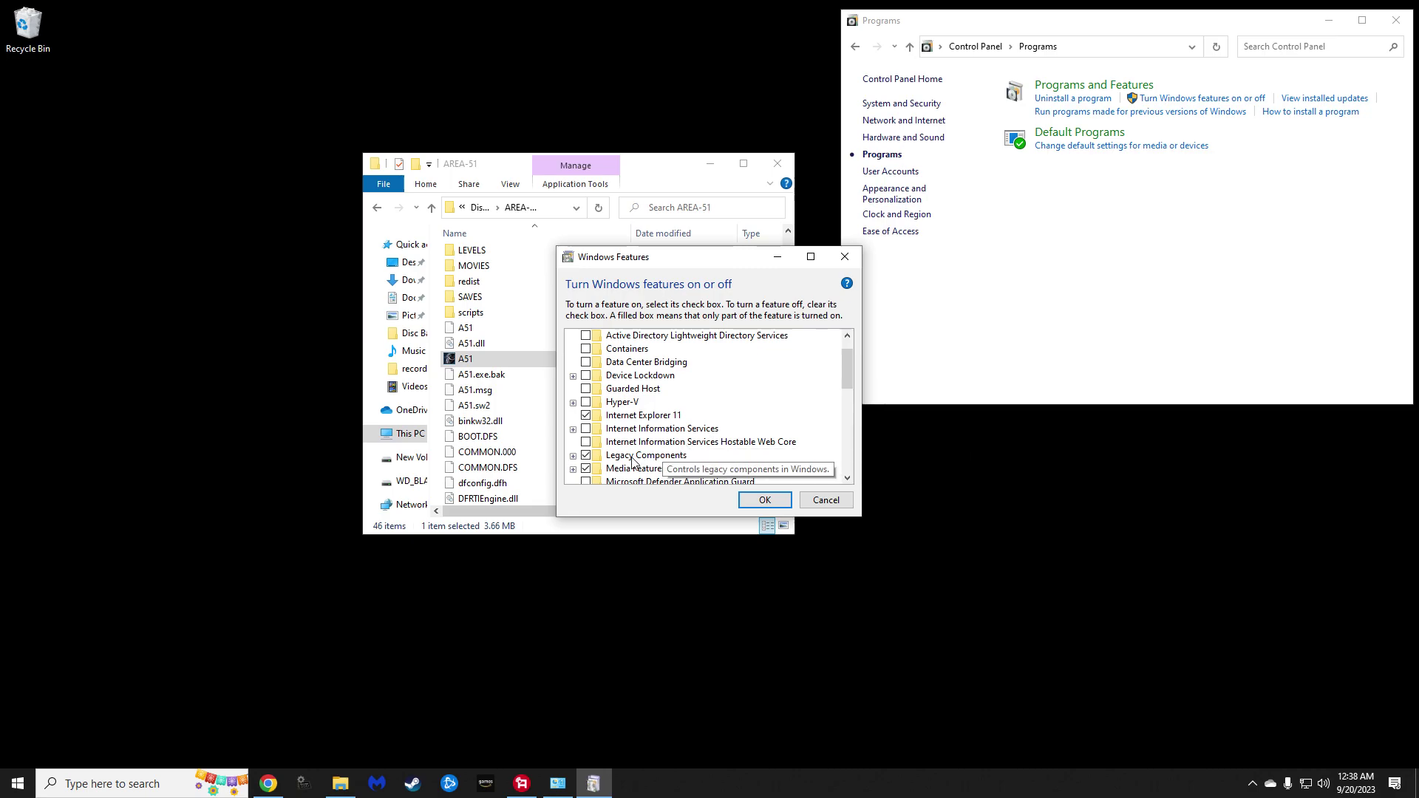
click(573, 456)
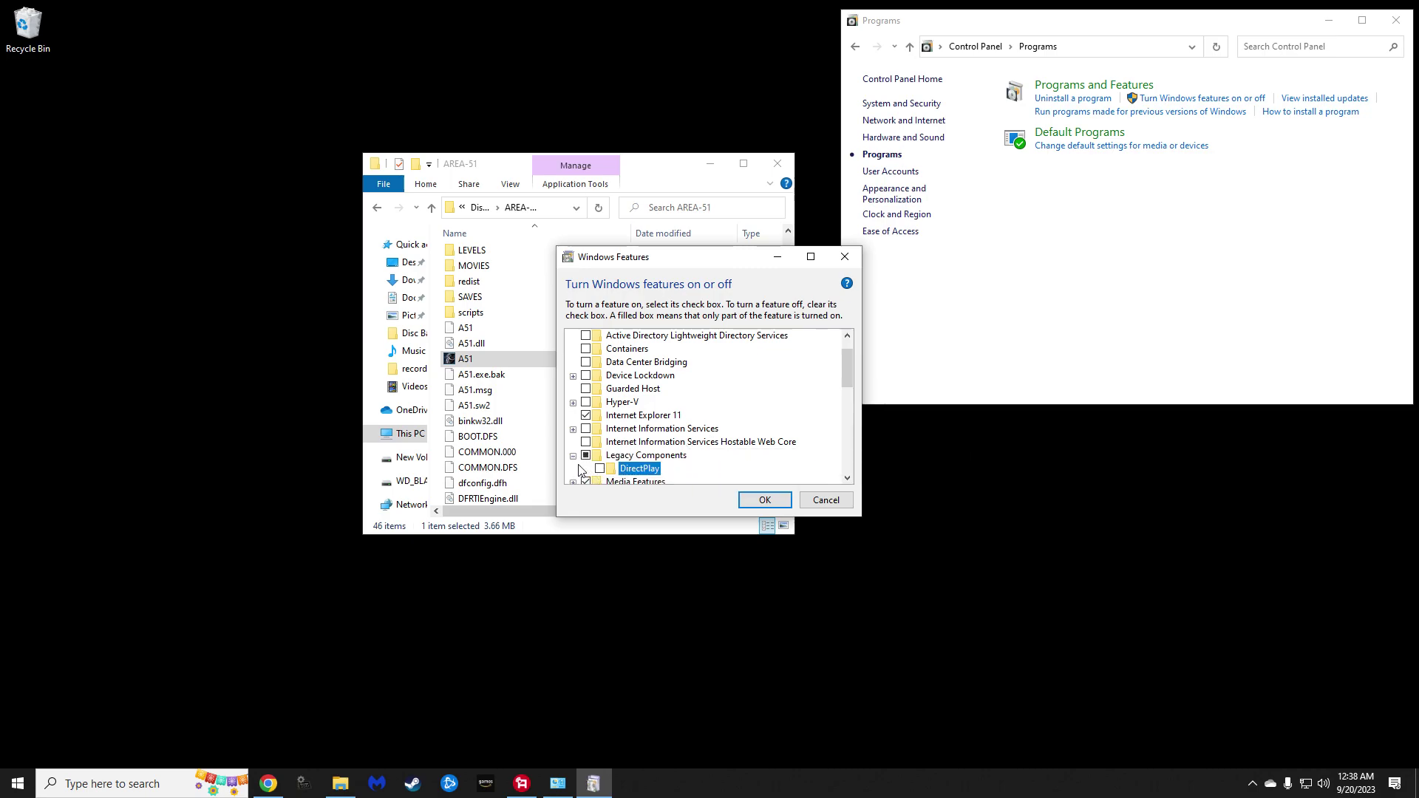
click(573, 456)
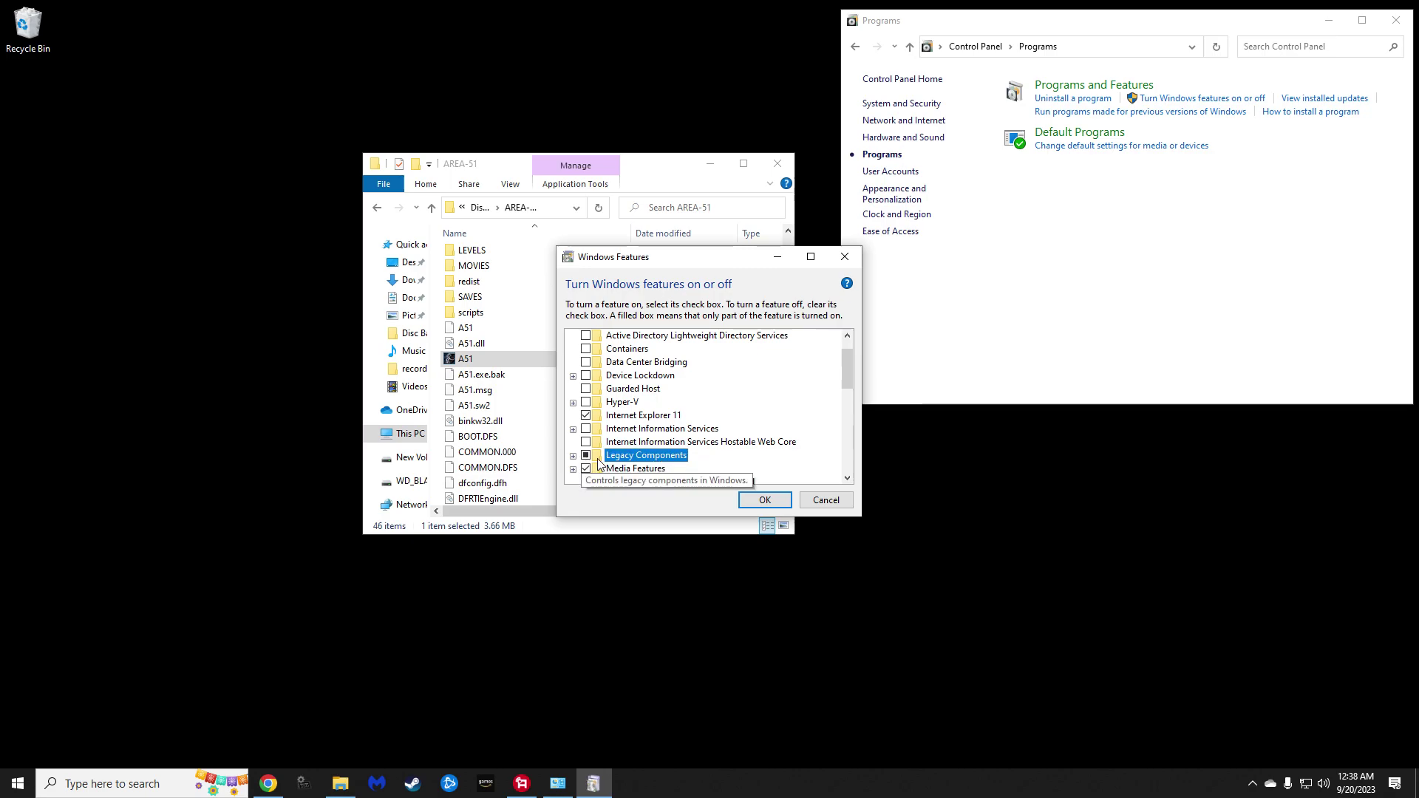
click(572, 455)
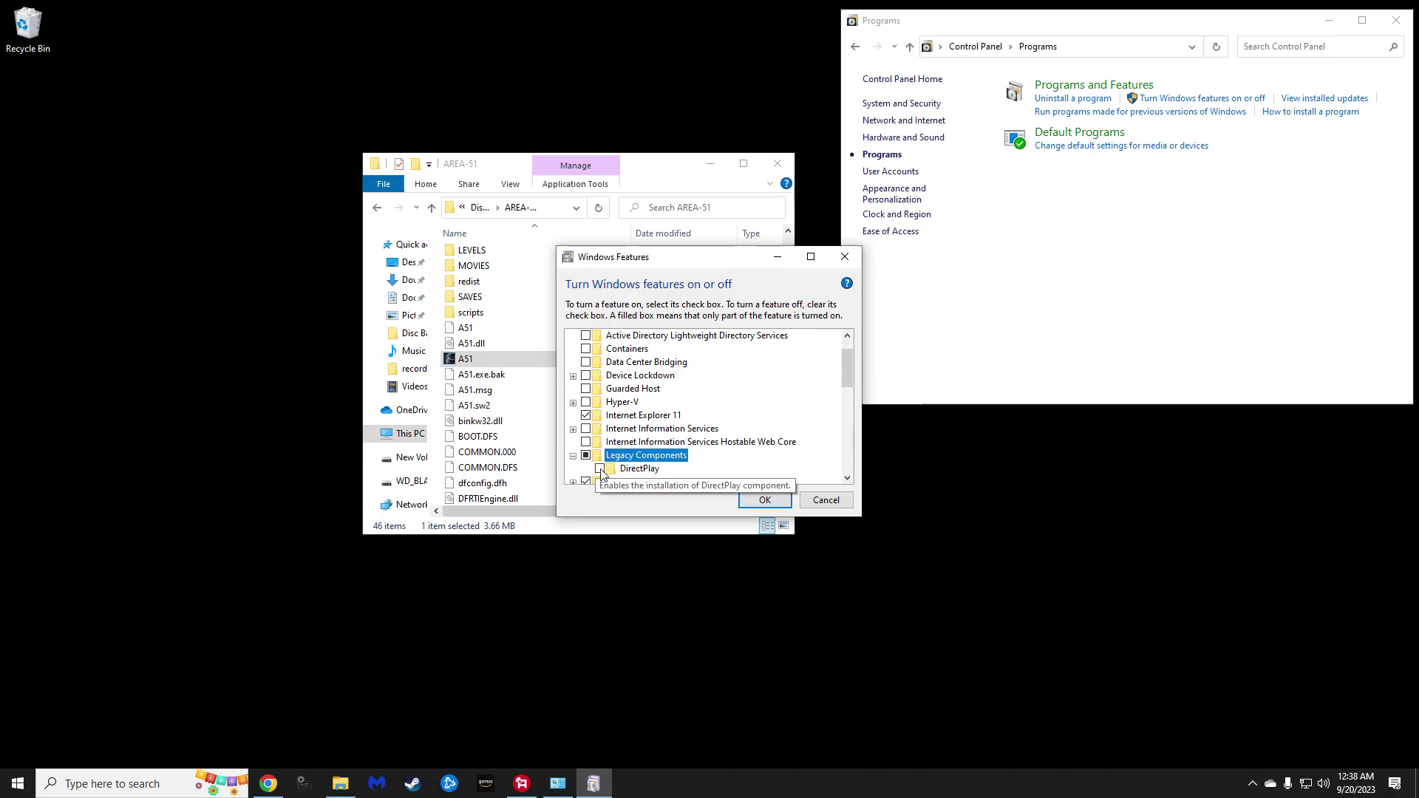
click(599, 469)
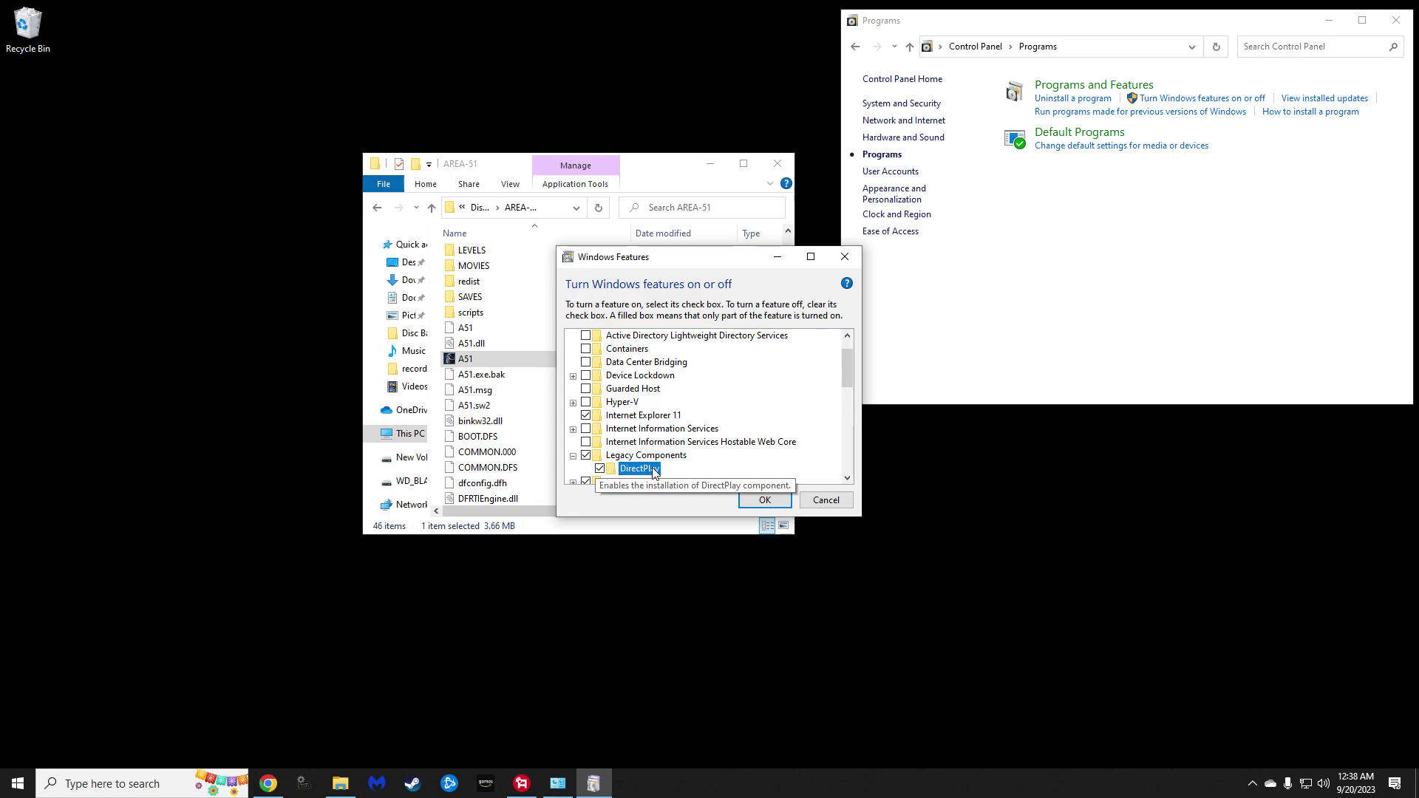
click(765, 501)
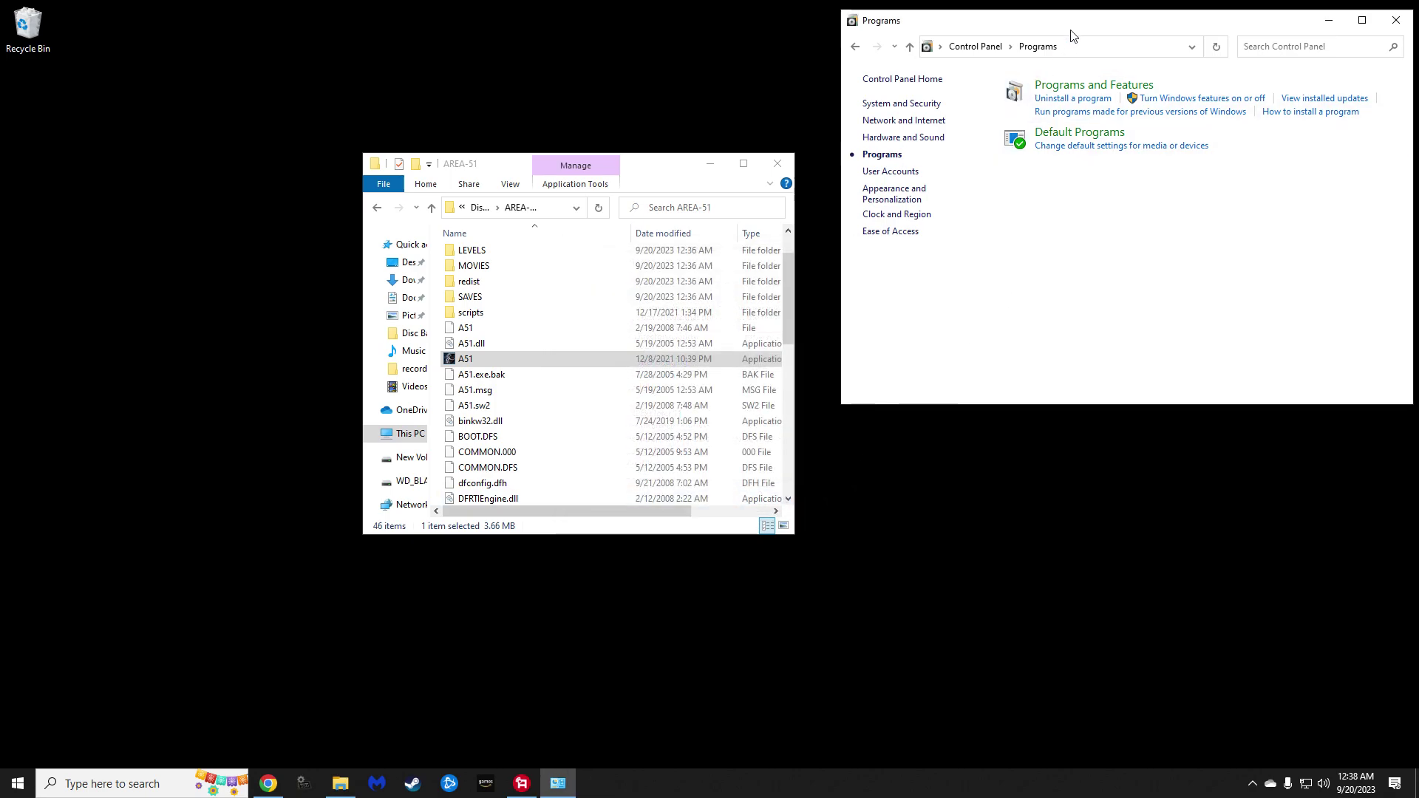
Step: Move the Control Panel window aside and close it, leaving the AREA-51 folder open
drag(1073, 35, 750, 163)
click(1075, 150)
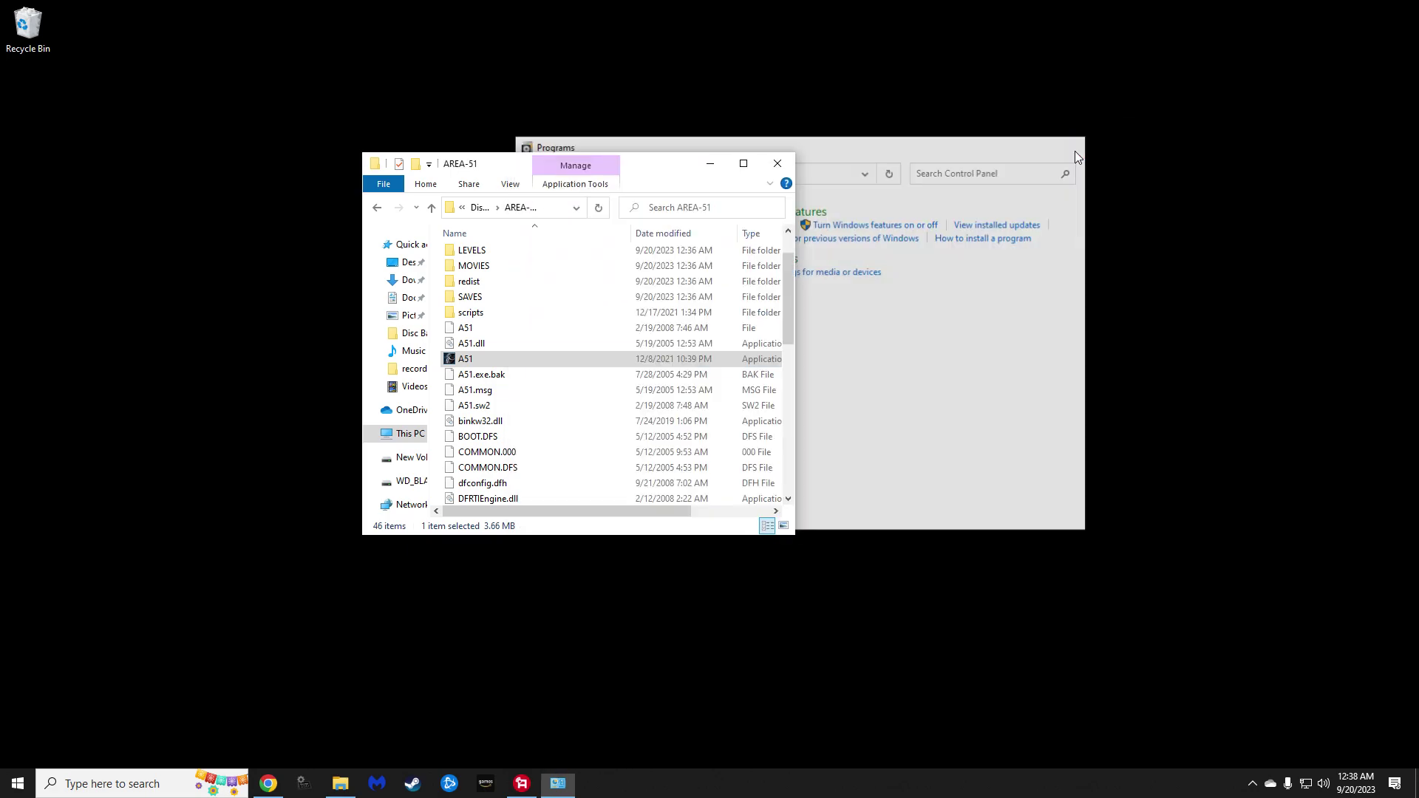